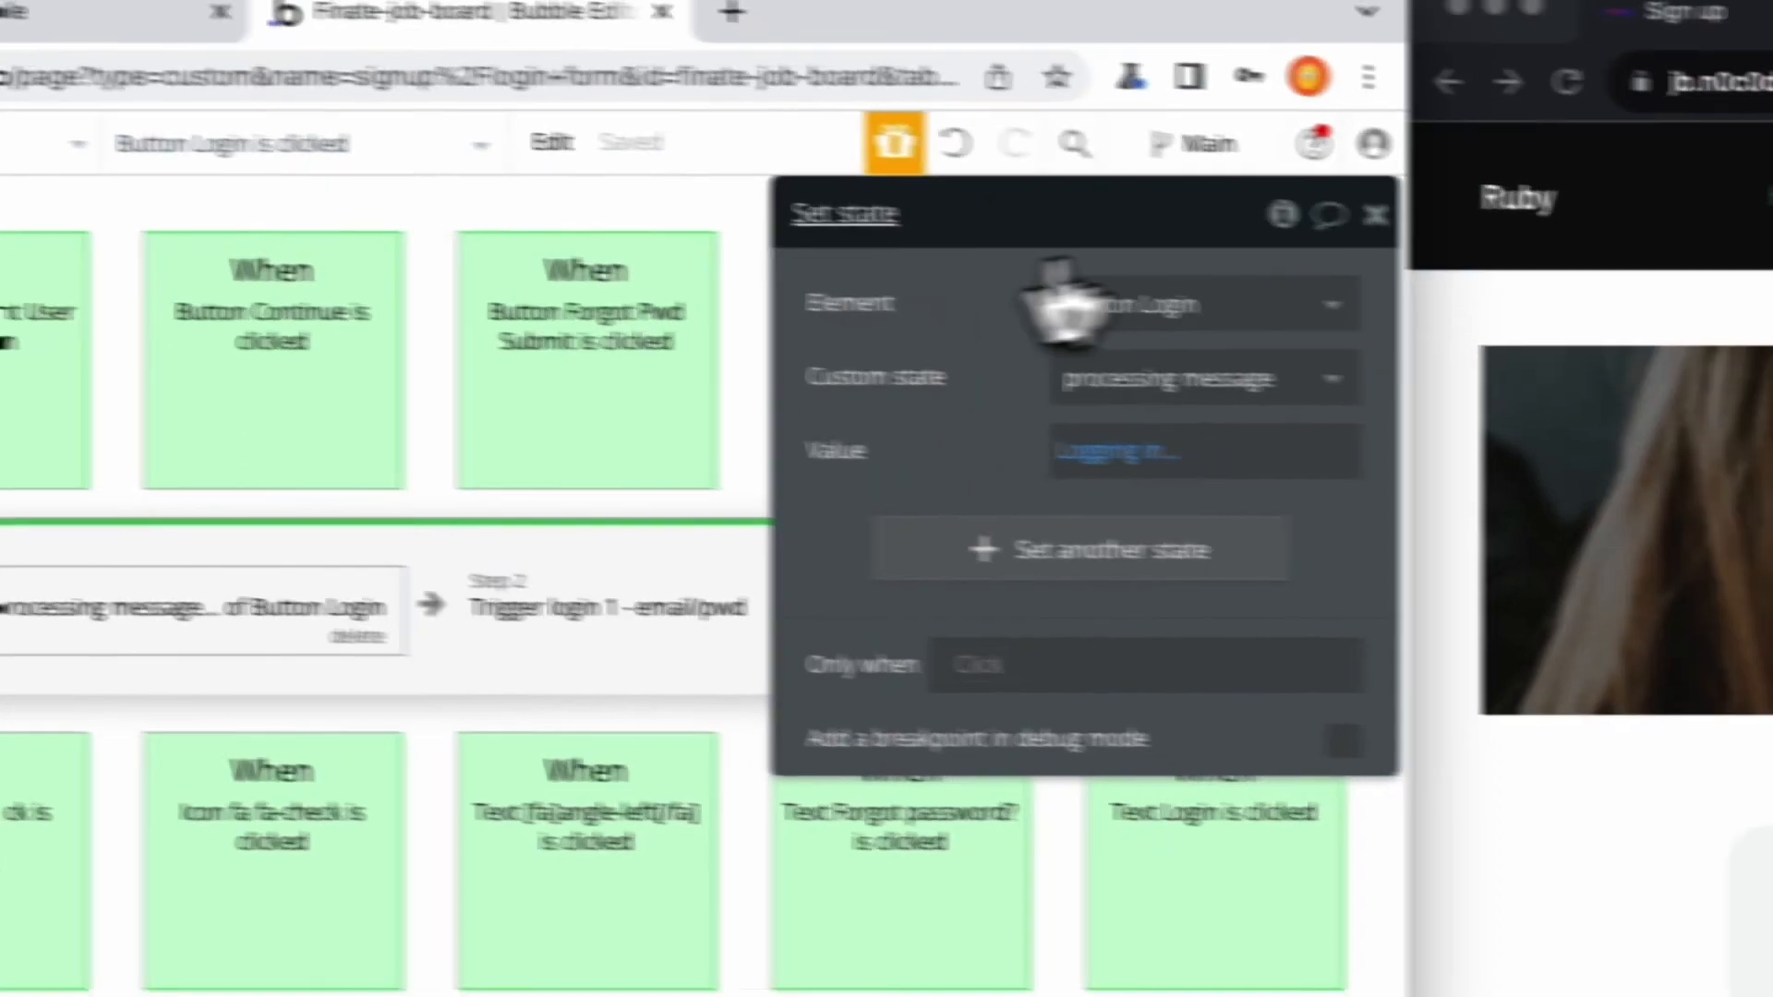
Step: Disable the "An unhandled error occurs" workflow of the signup/login form and return to the form's design view
drag(1554, 246, 1547, 370)
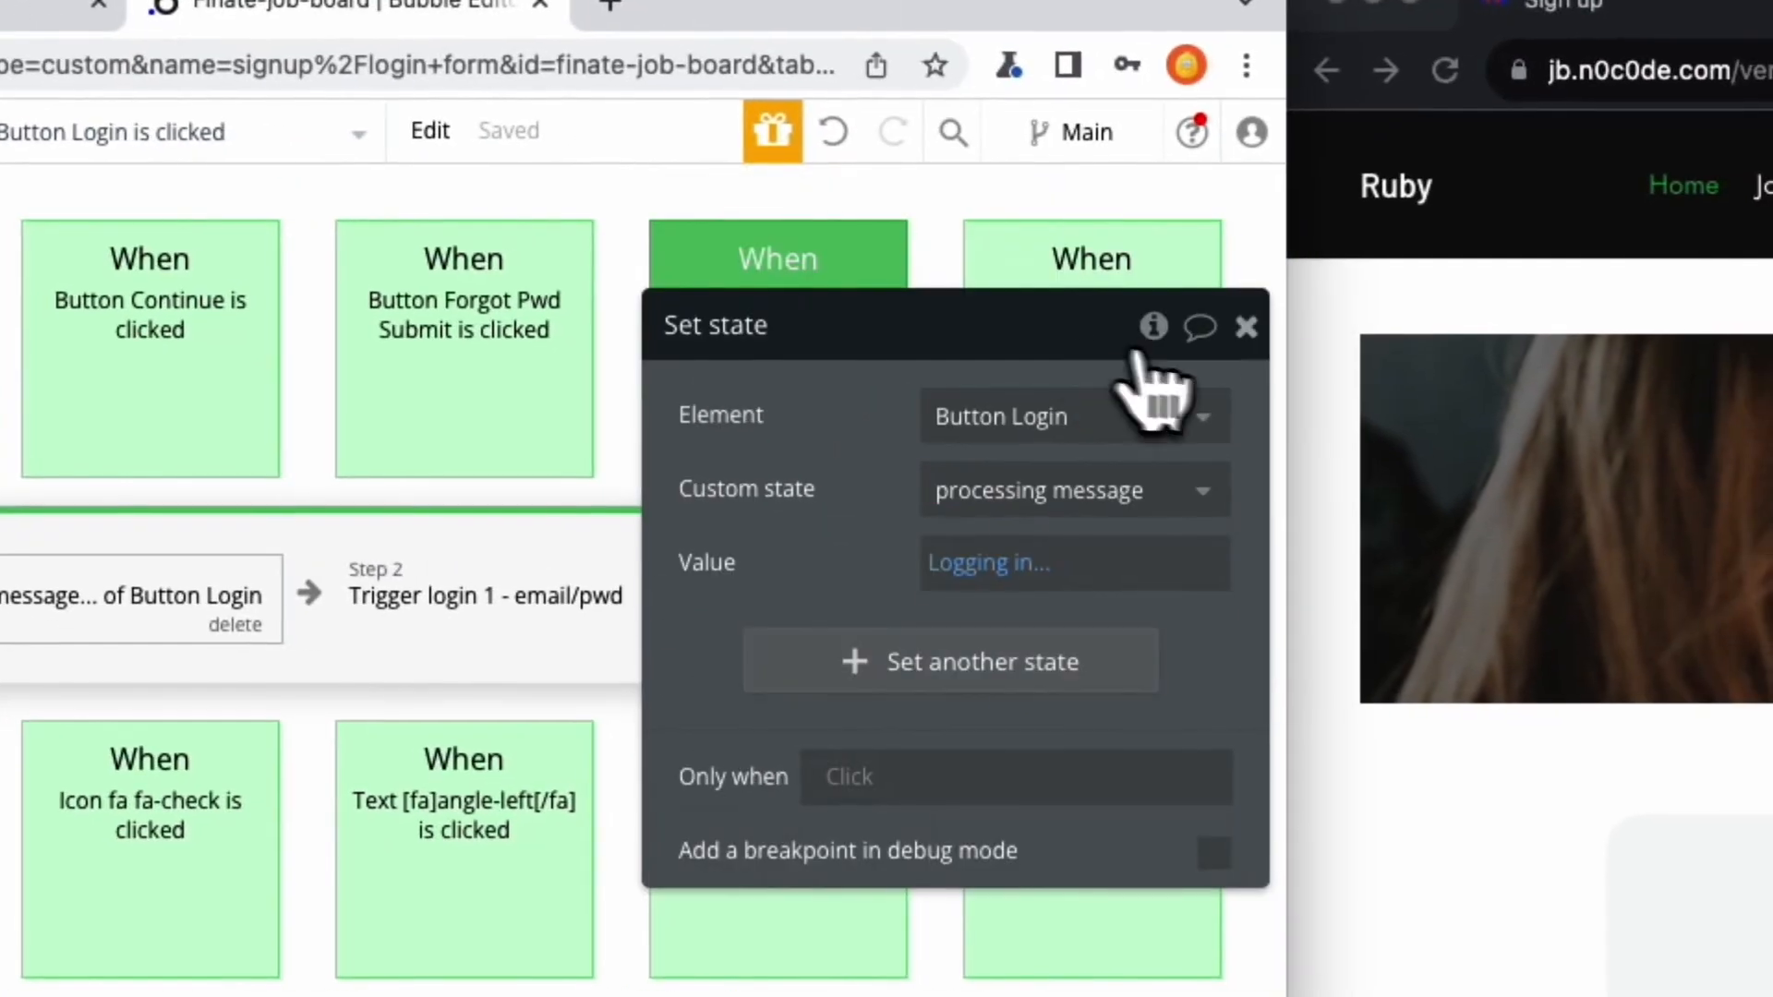
click(1246, 326)
click(1127, 664)
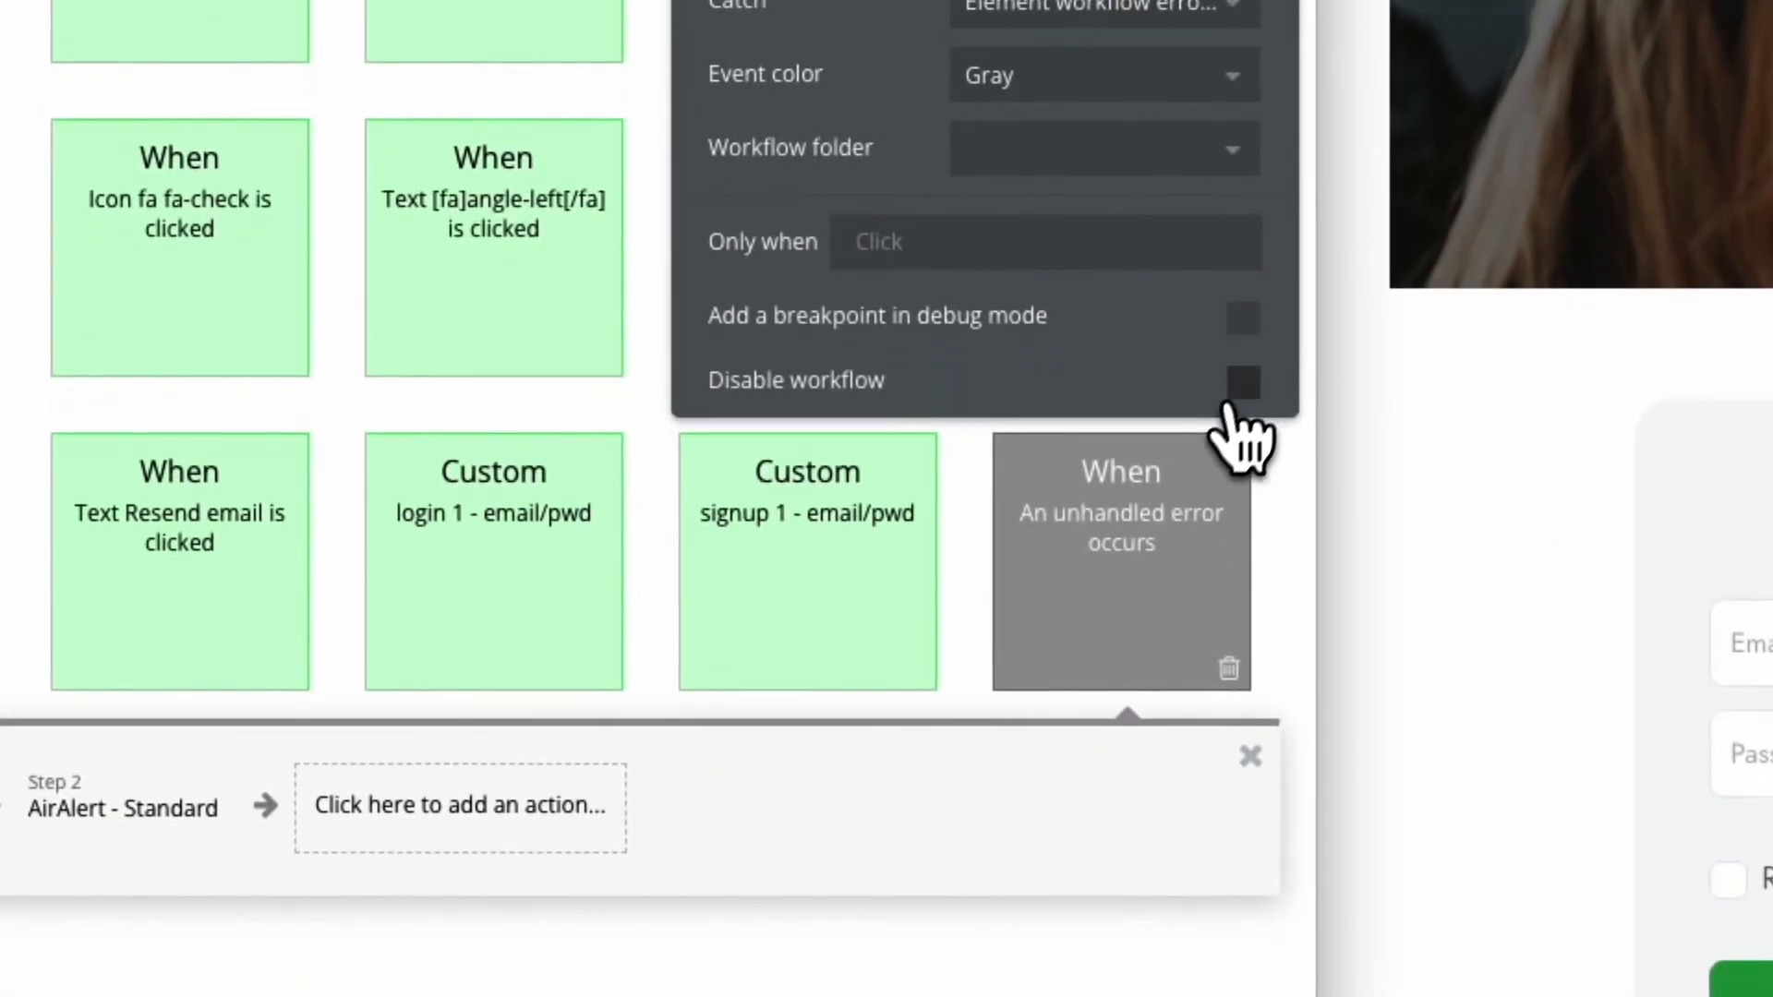
click(1243, 383)
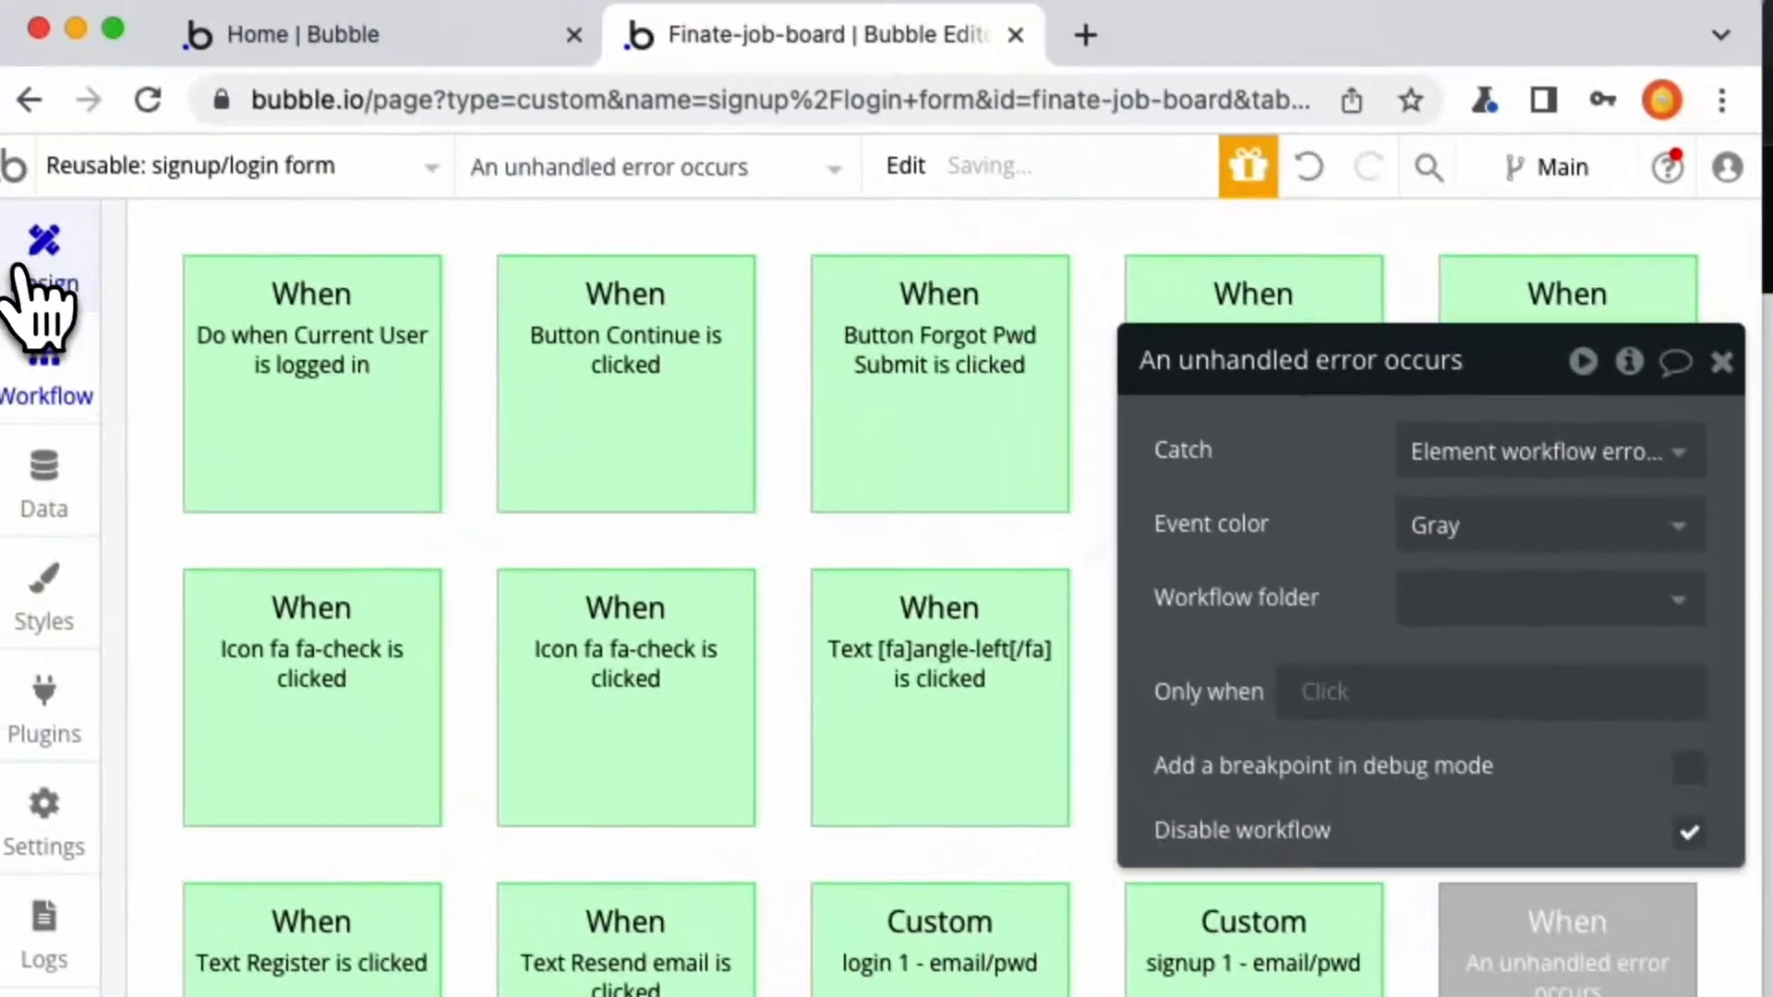
click(44, 263)
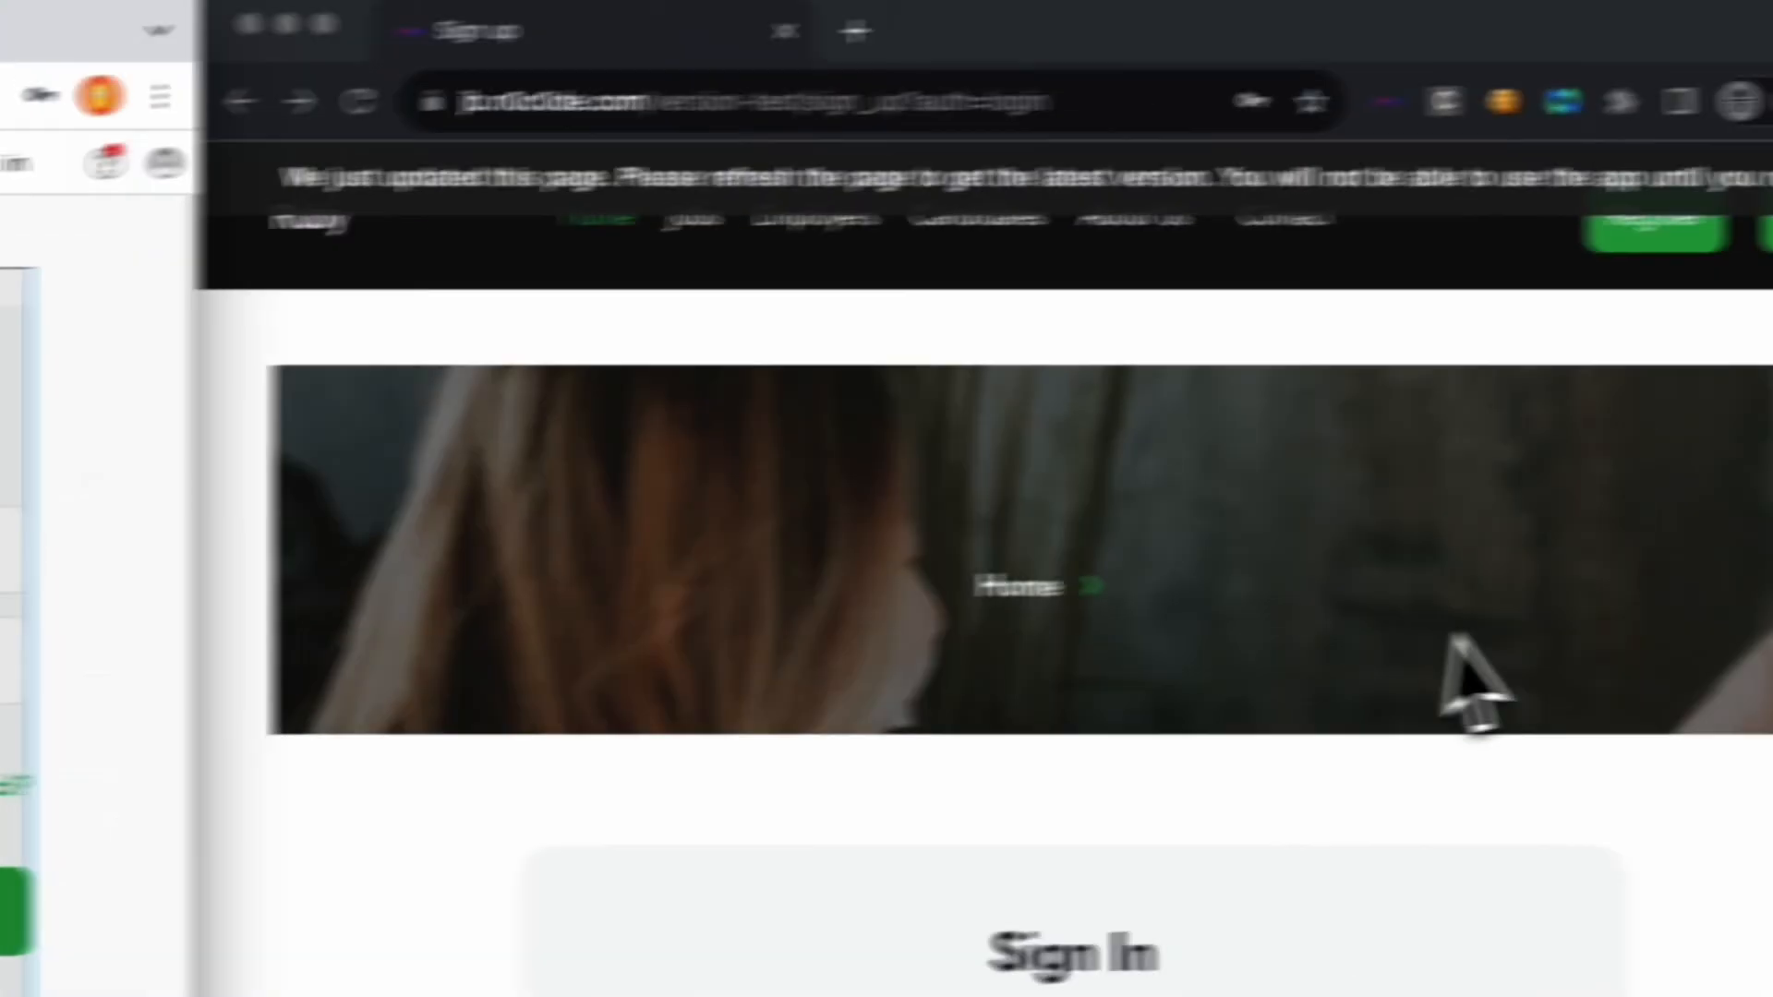
Step: Switch to the preview window, reload the sign-in page, submit the login with empty fields and dismiss the browser alert
click(1273, 633)
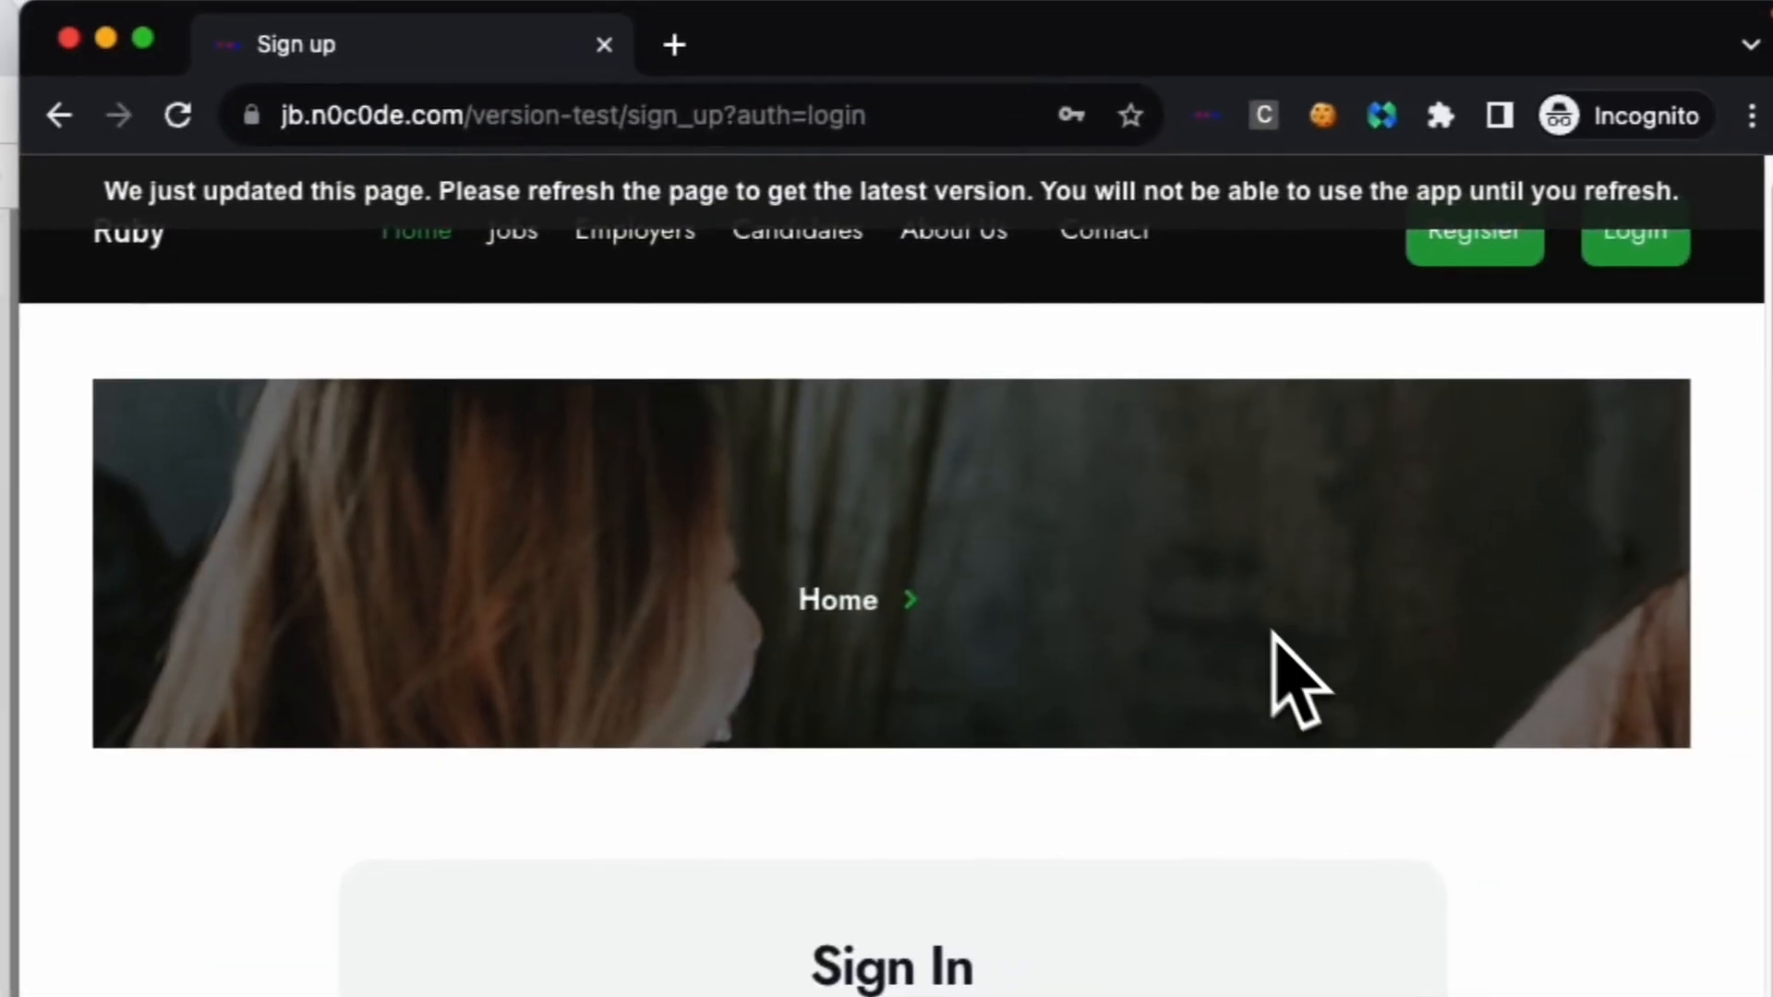
key(super+r)
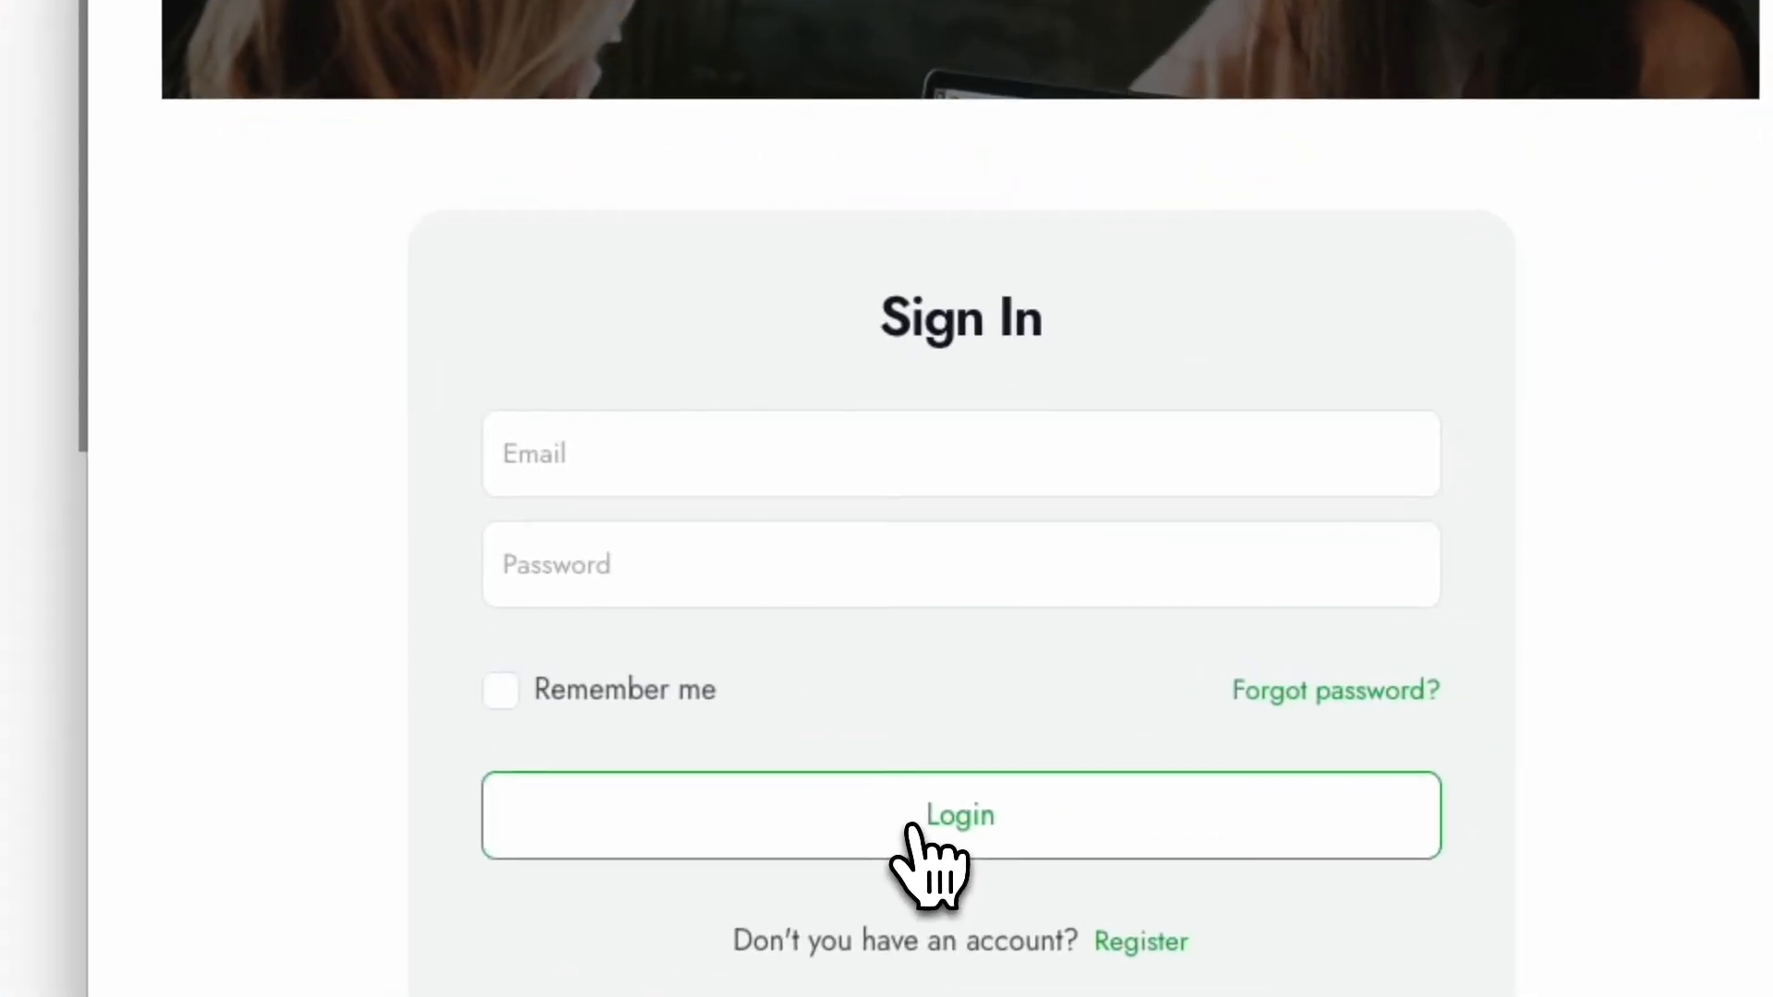
click(912, 826)
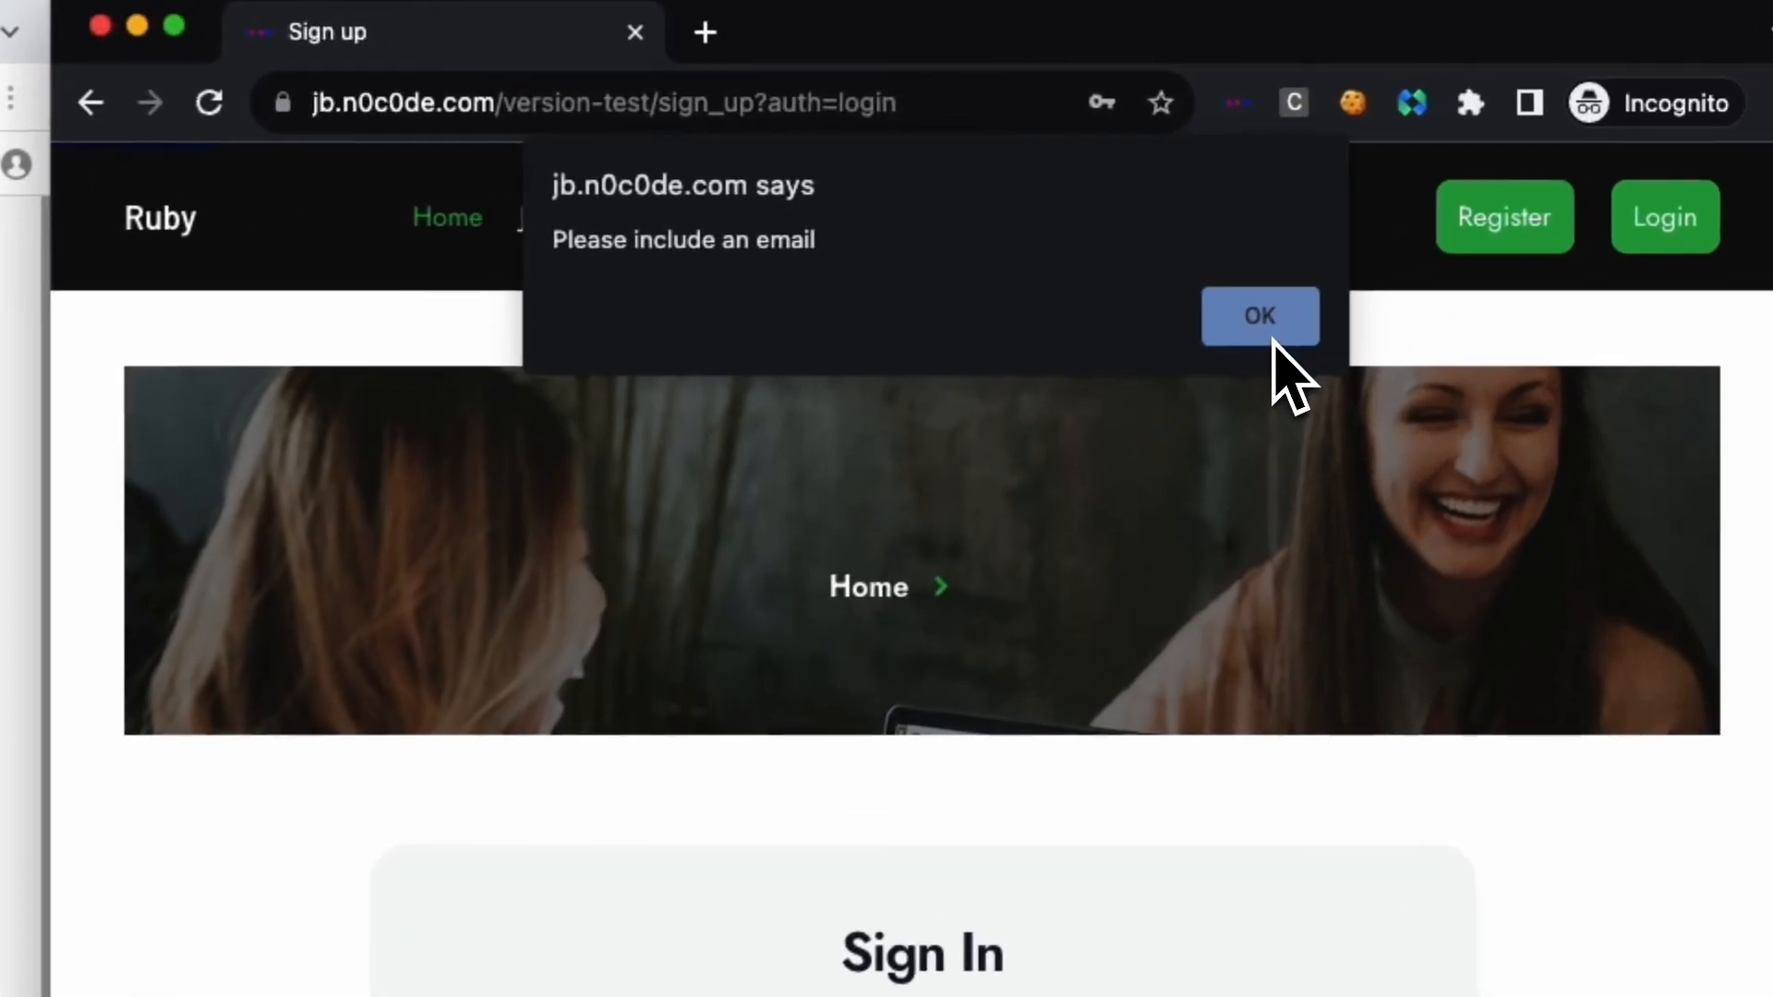
click(1274, 337)
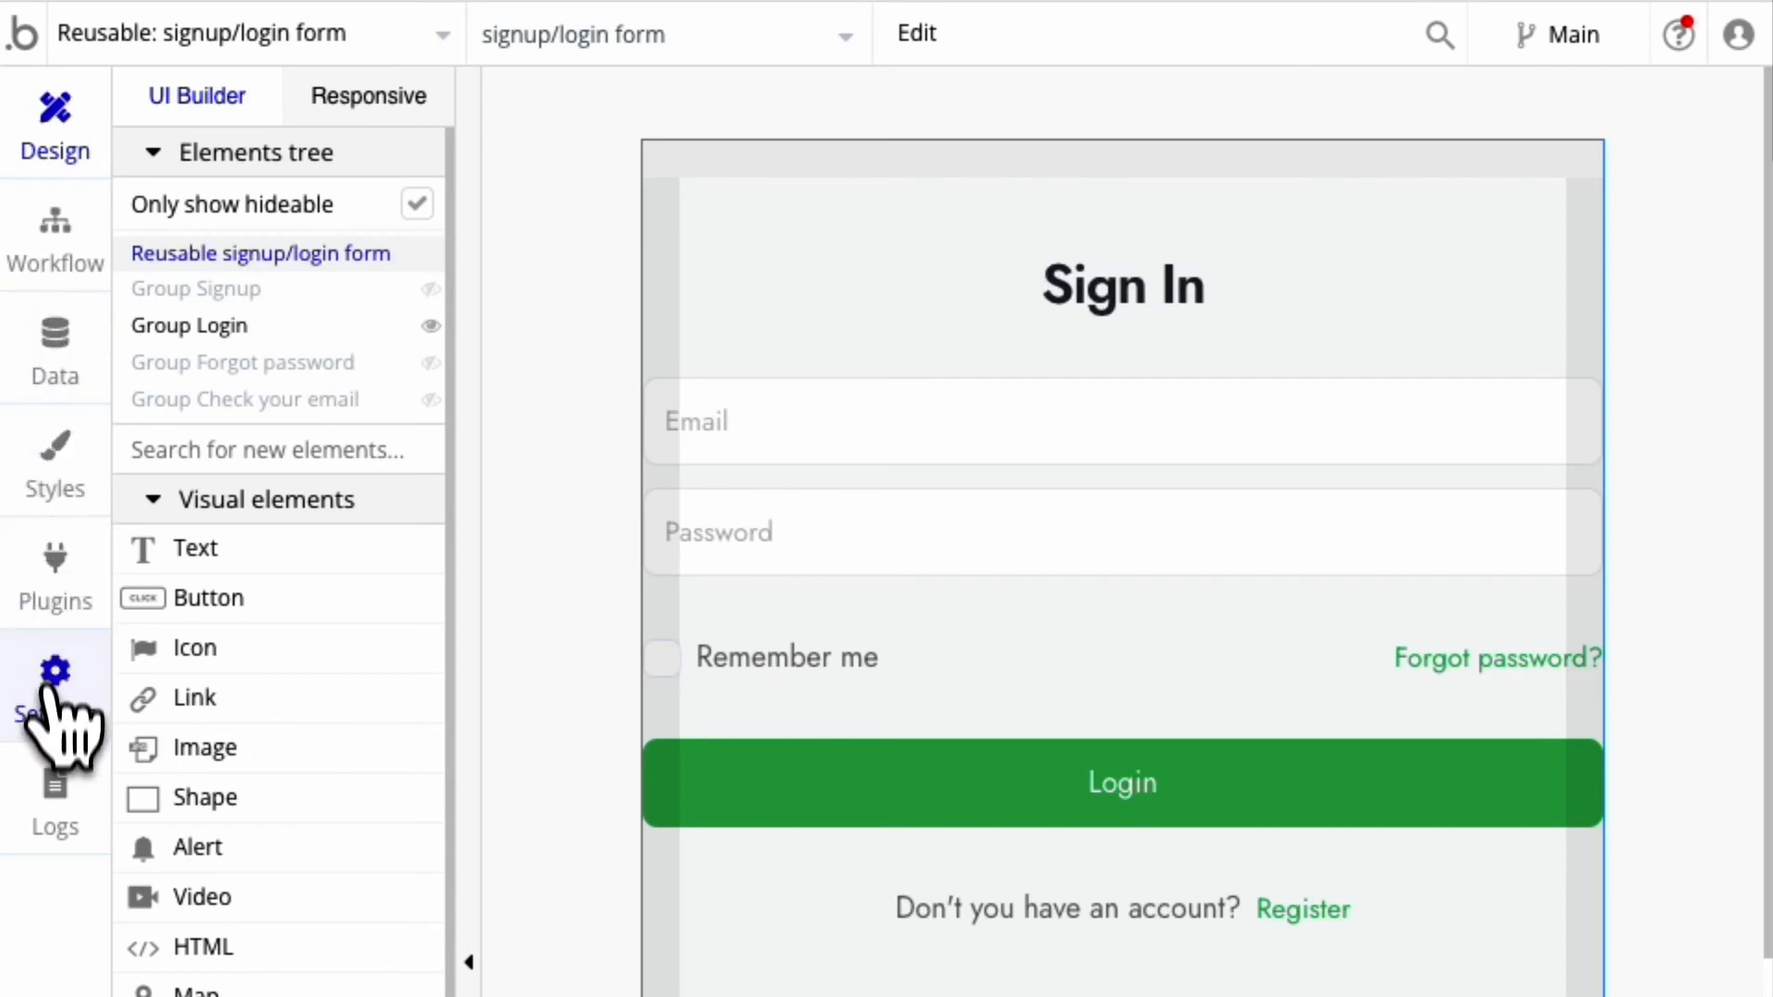
Step: Search the application's language messages in the editor settings for "please include" and open the browser's developer tools
click(55, 714)
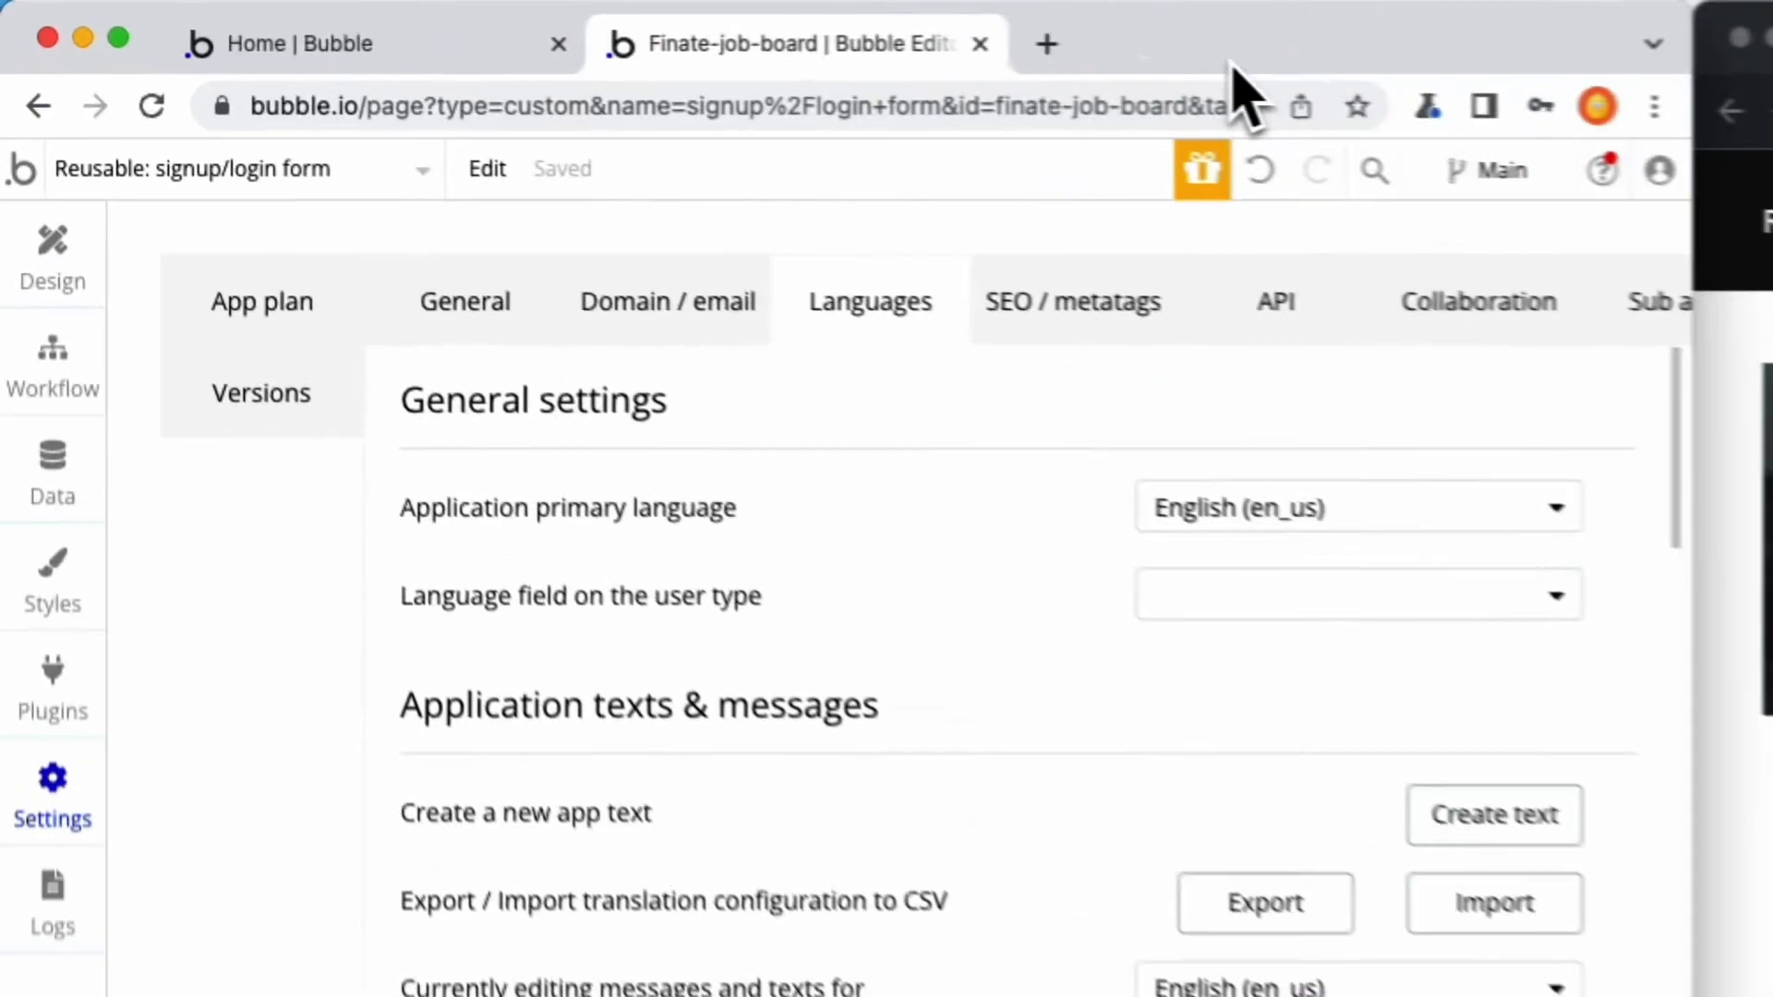
double_click(1230, 63)
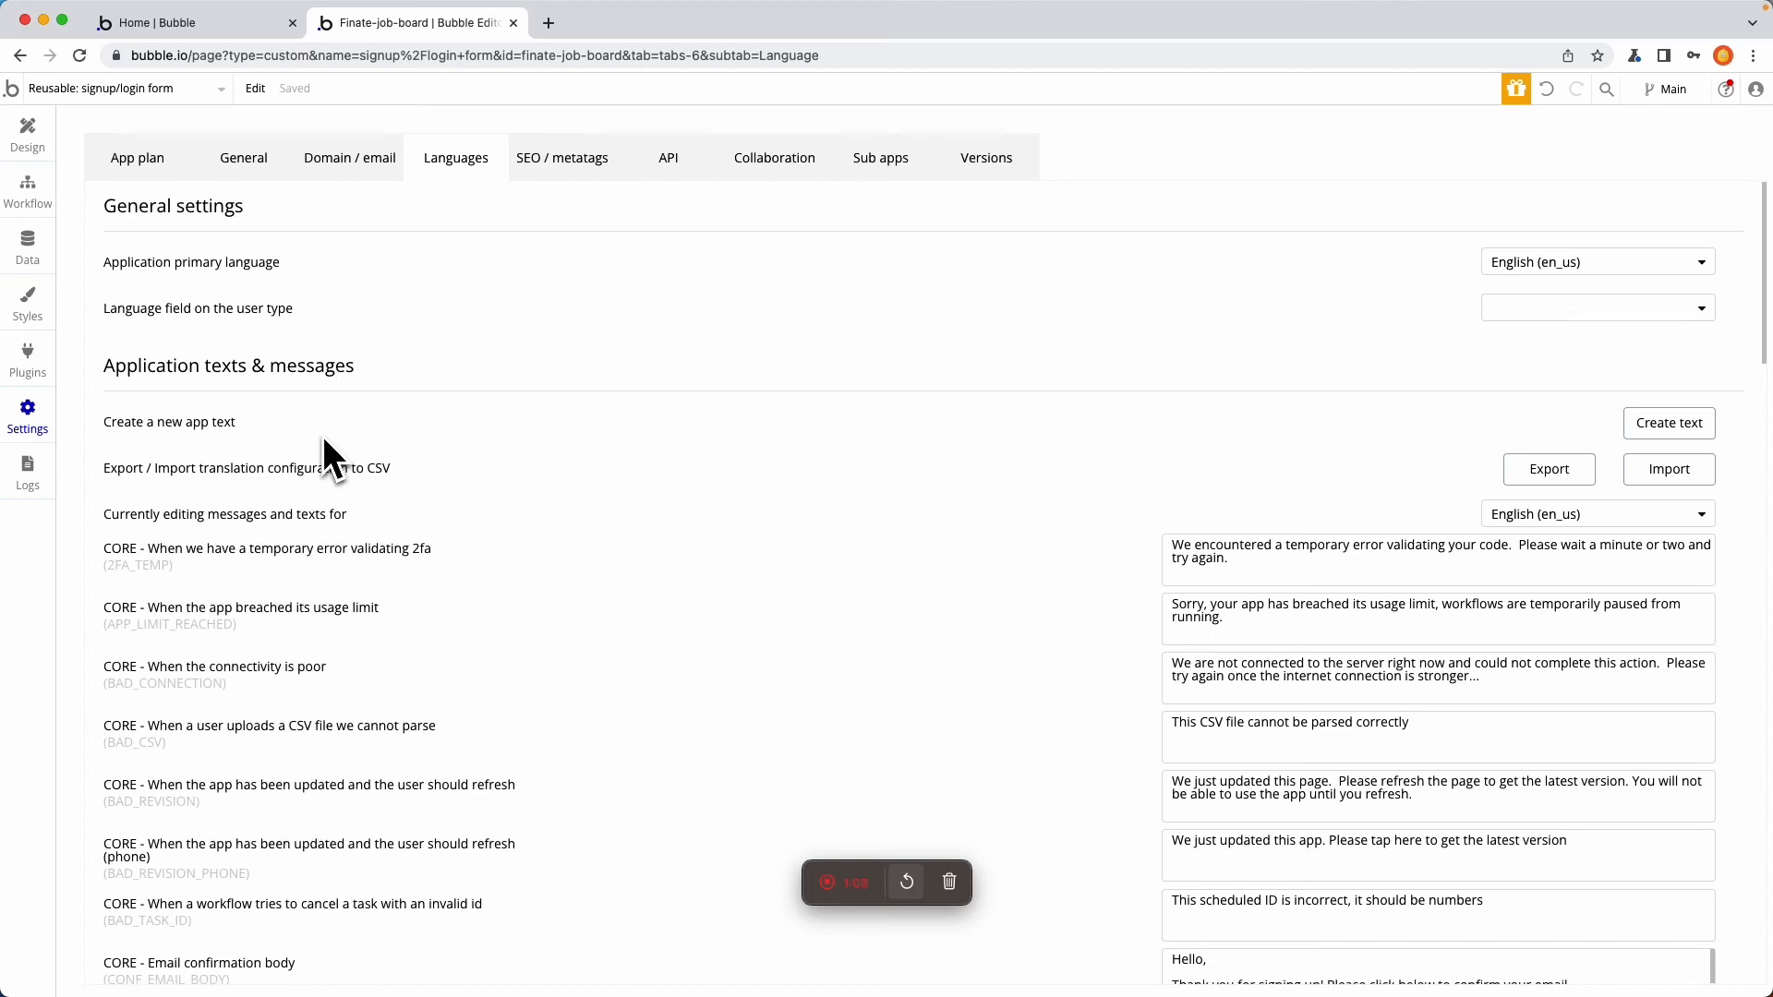
scroll(323, 435, down, 5)
scroll(323, 436, down, 15)
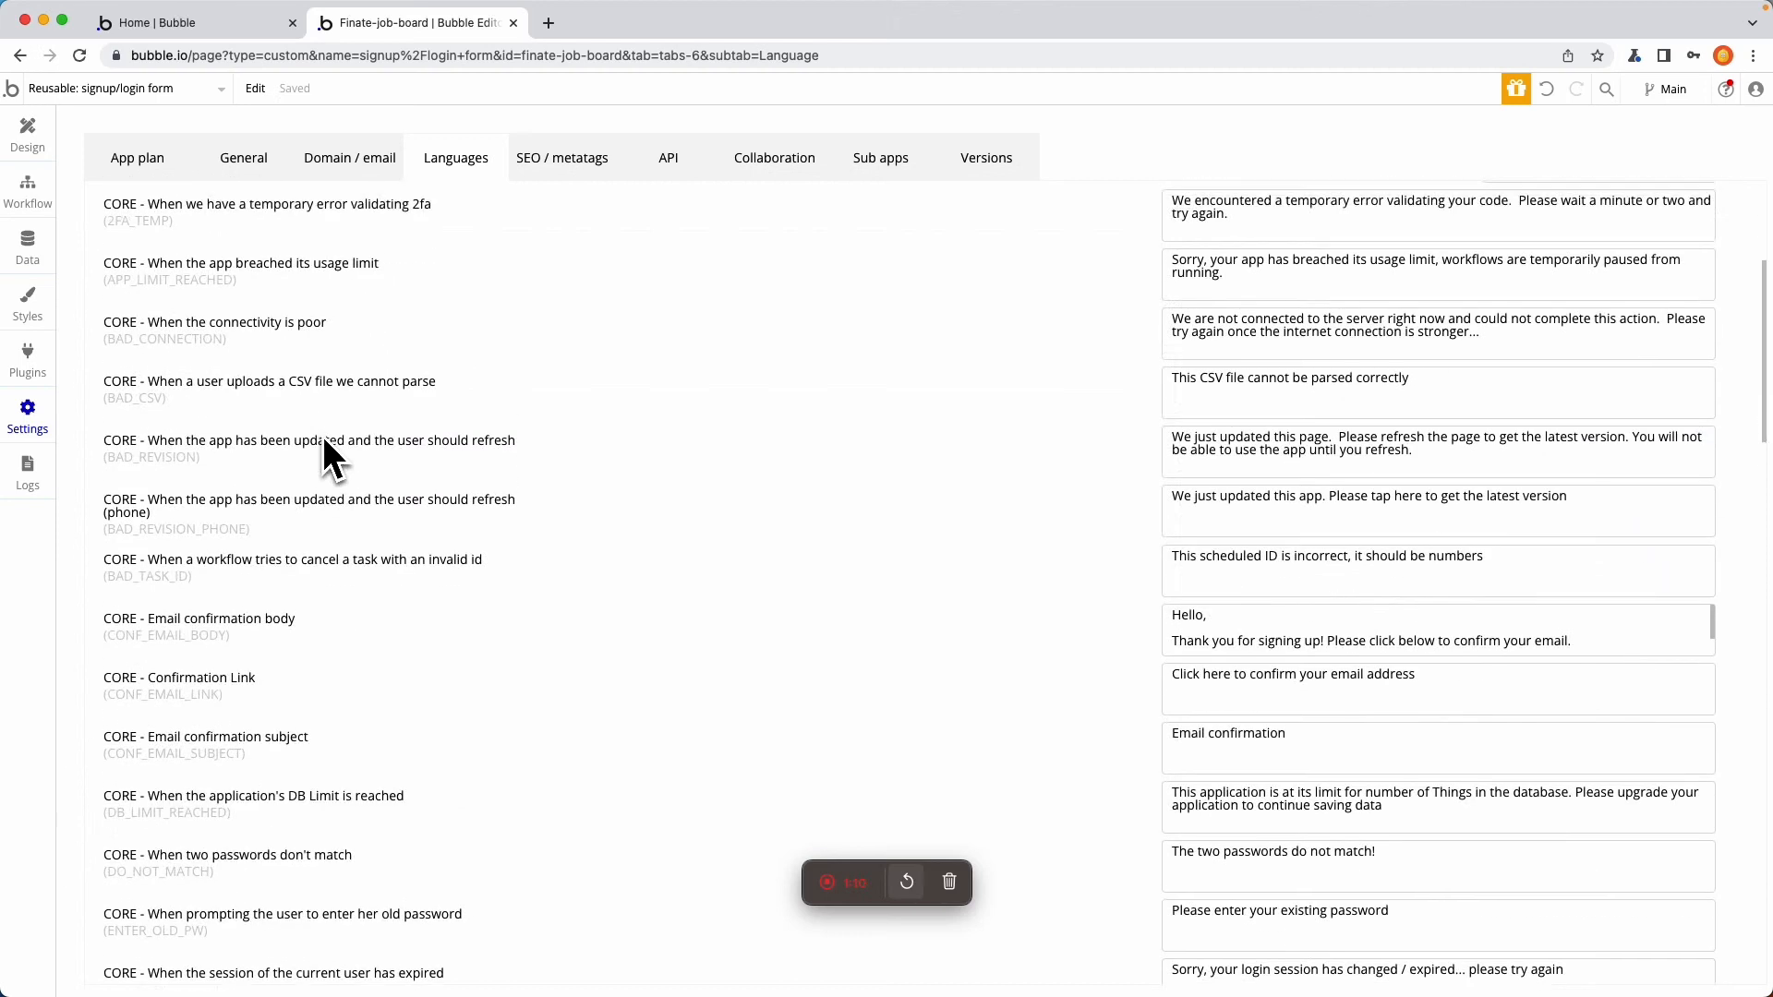
scroll(323, 436, up, 20)
key(super+f)
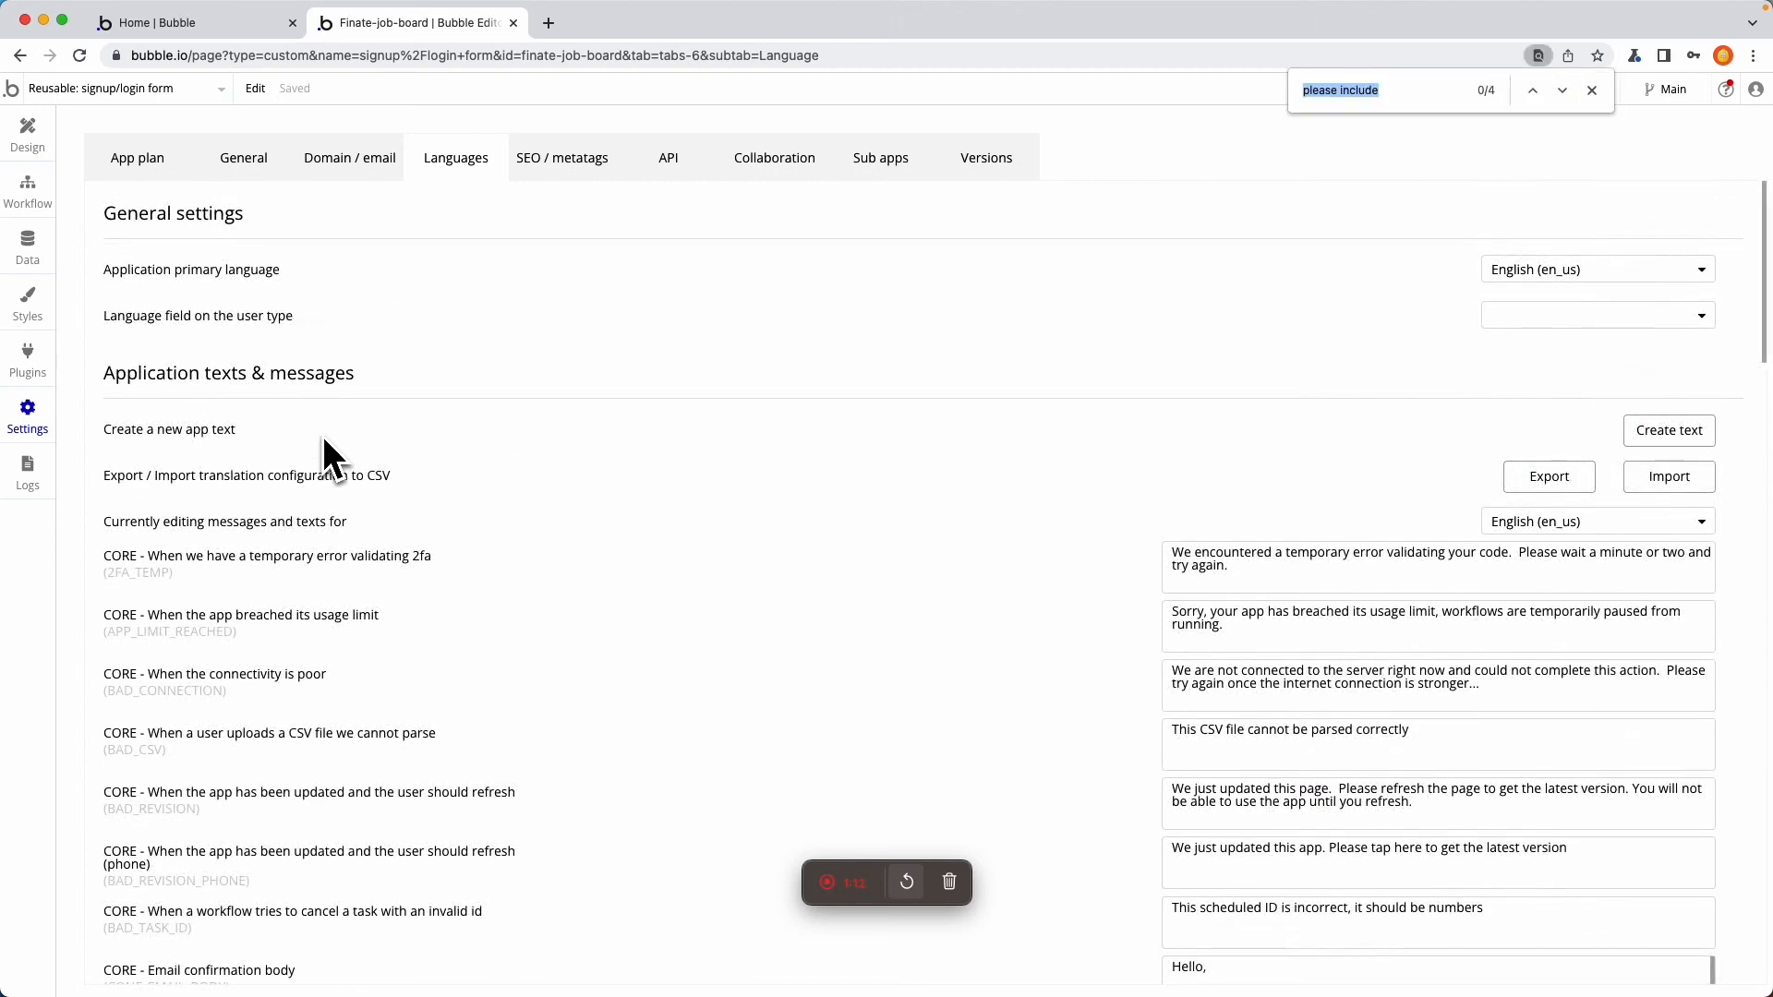
key(Return)
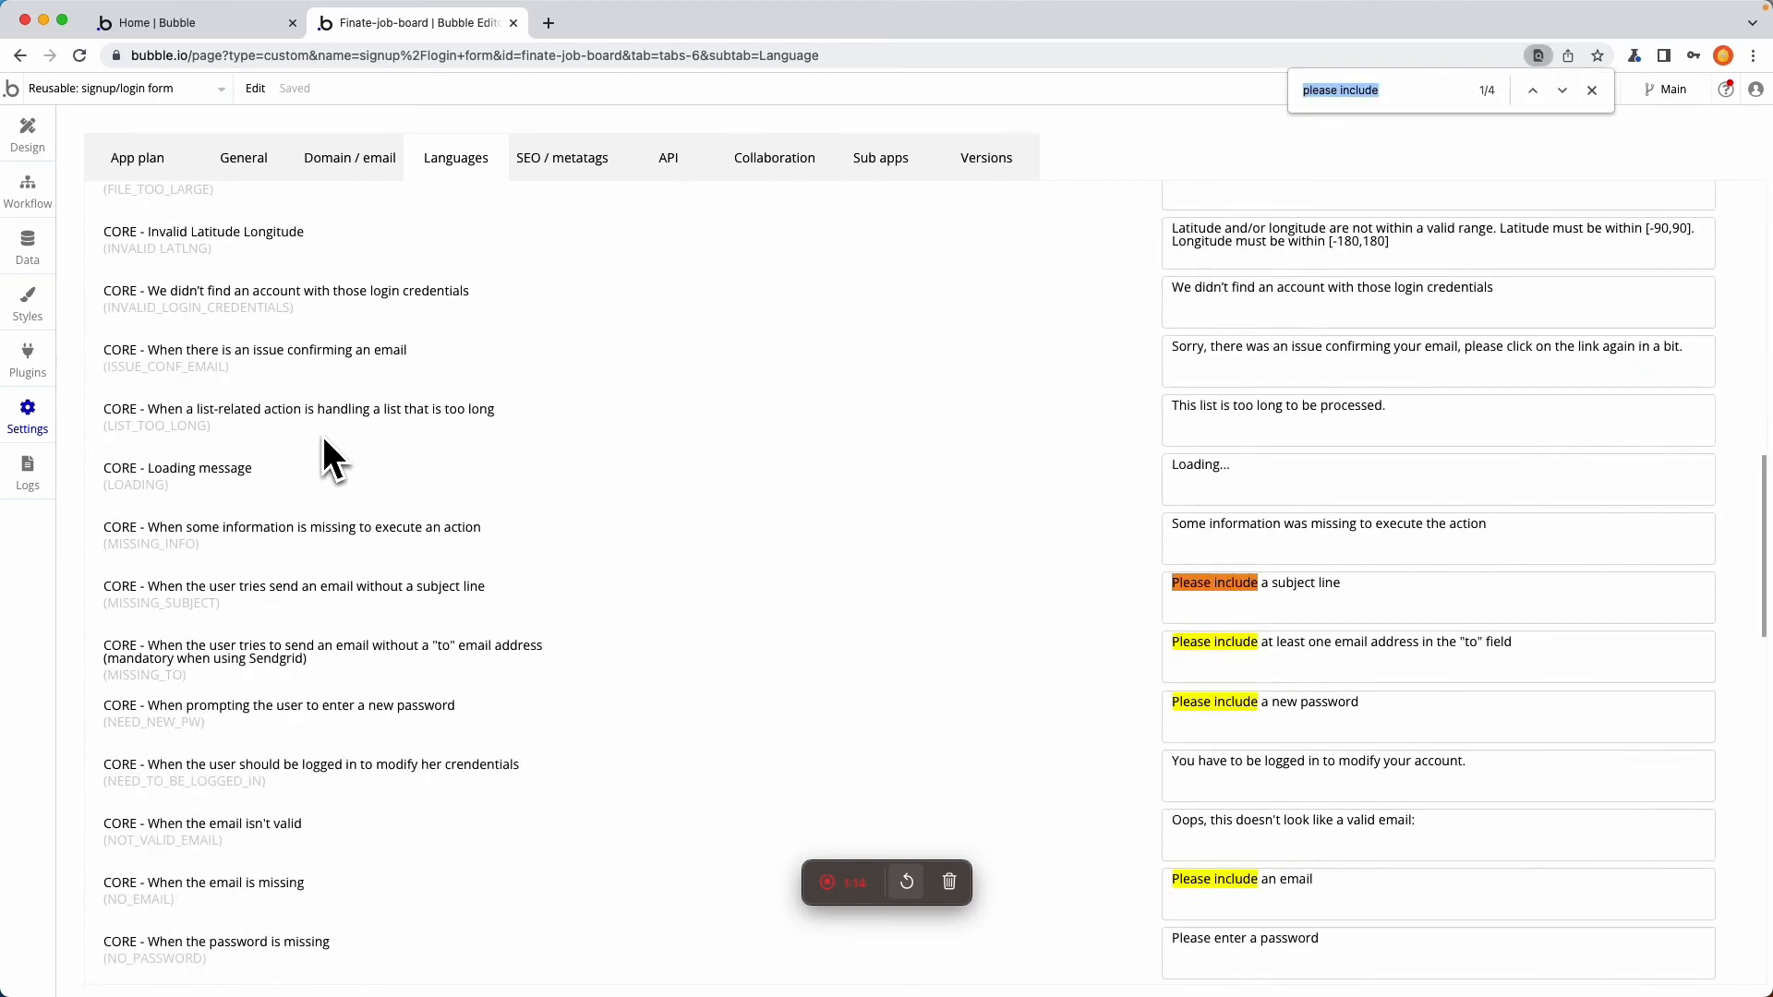
scroll(323, 436, down, 5)
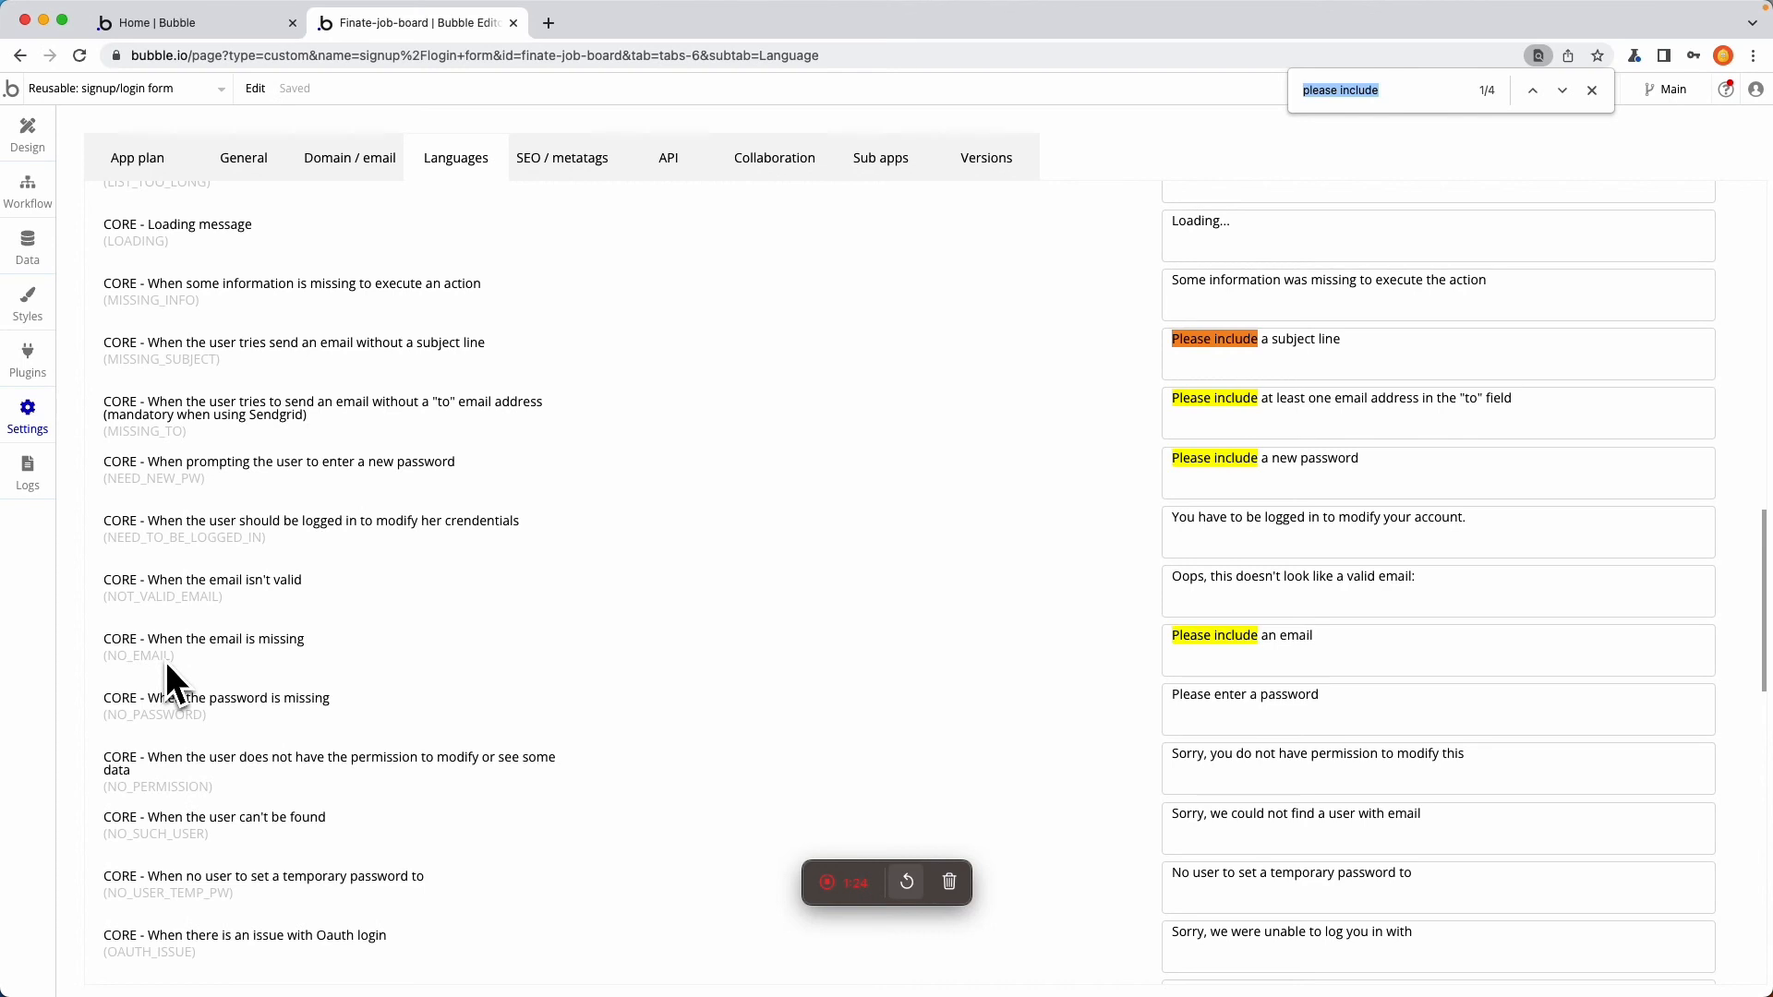
key(super+alt+i)
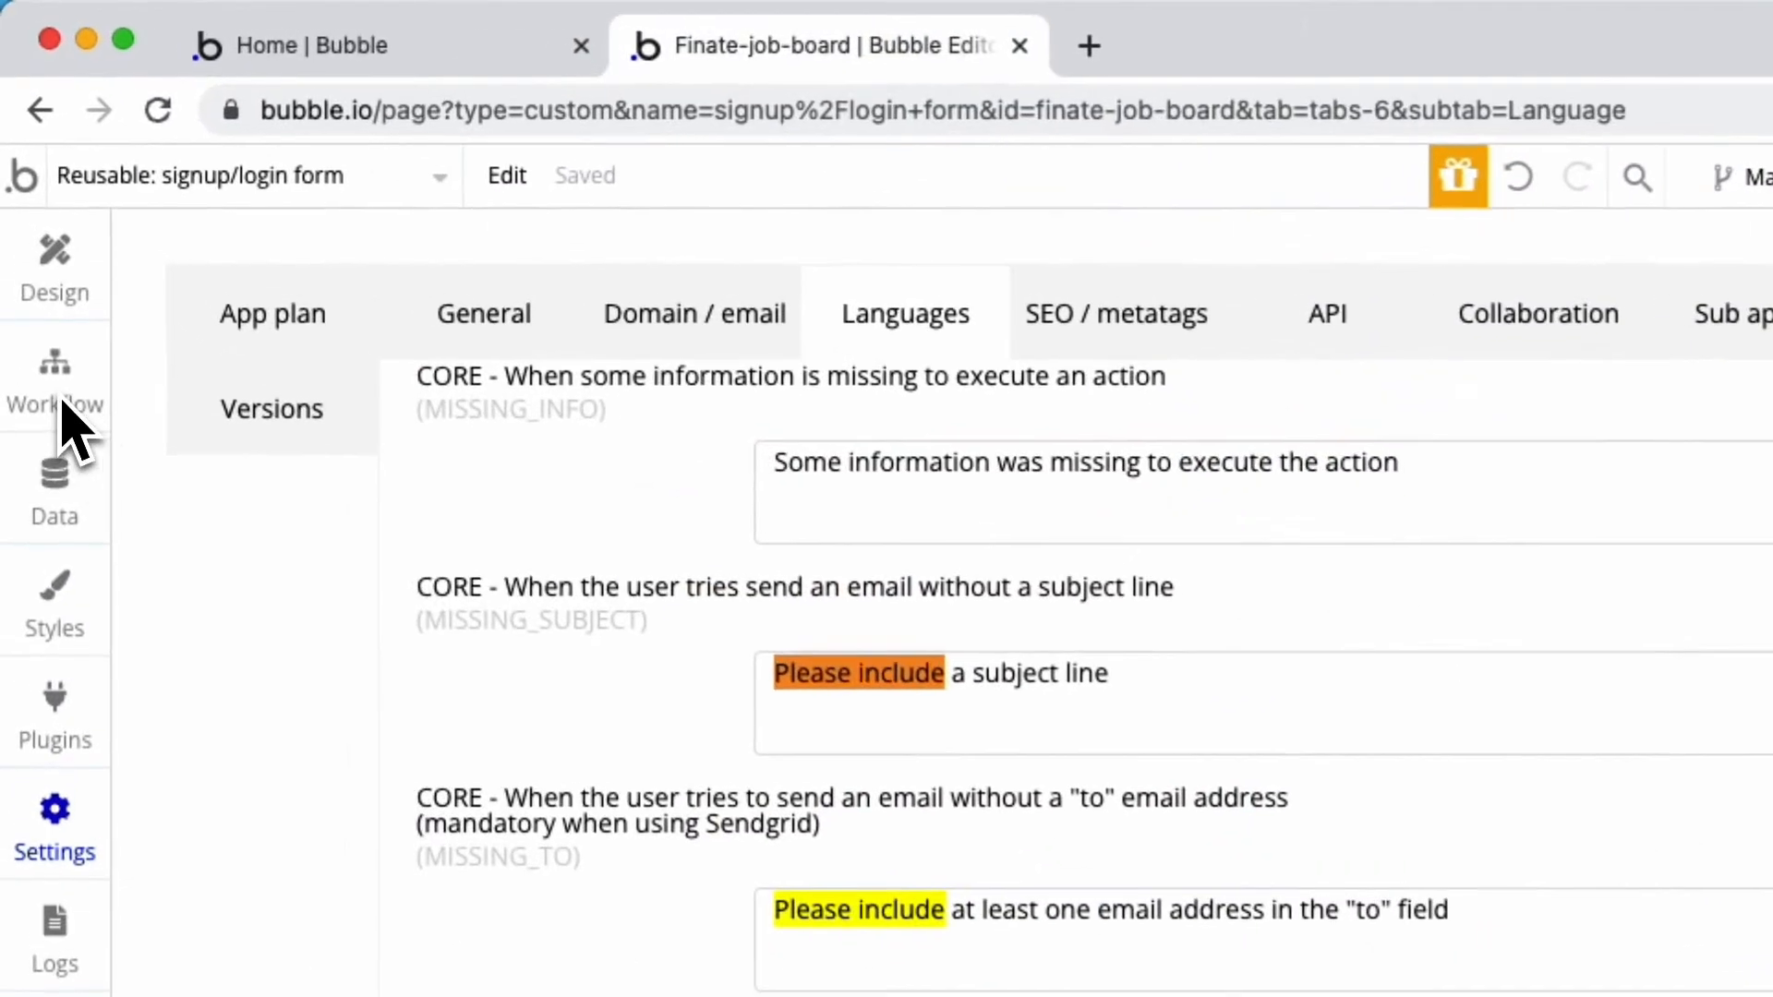
Step: Re-enable the "An unhandled error occurs" workflow and close its properties
click(30, 196)
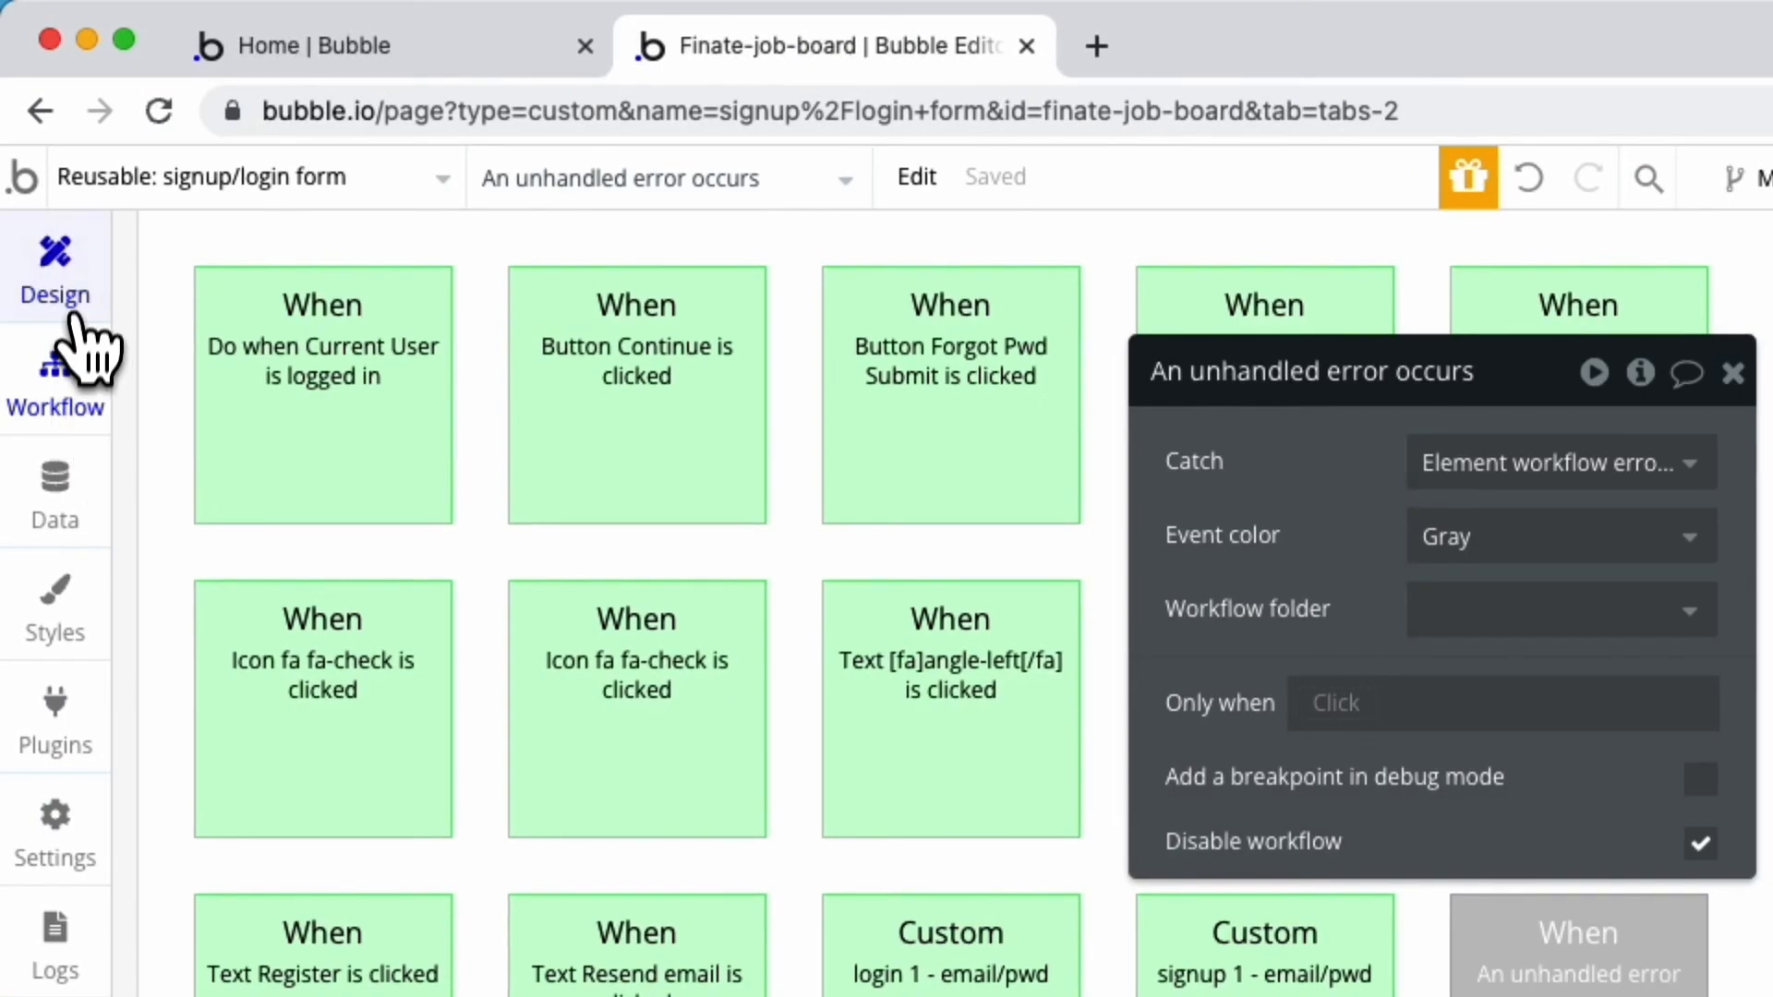
click(73, 305)
click(85, 404)
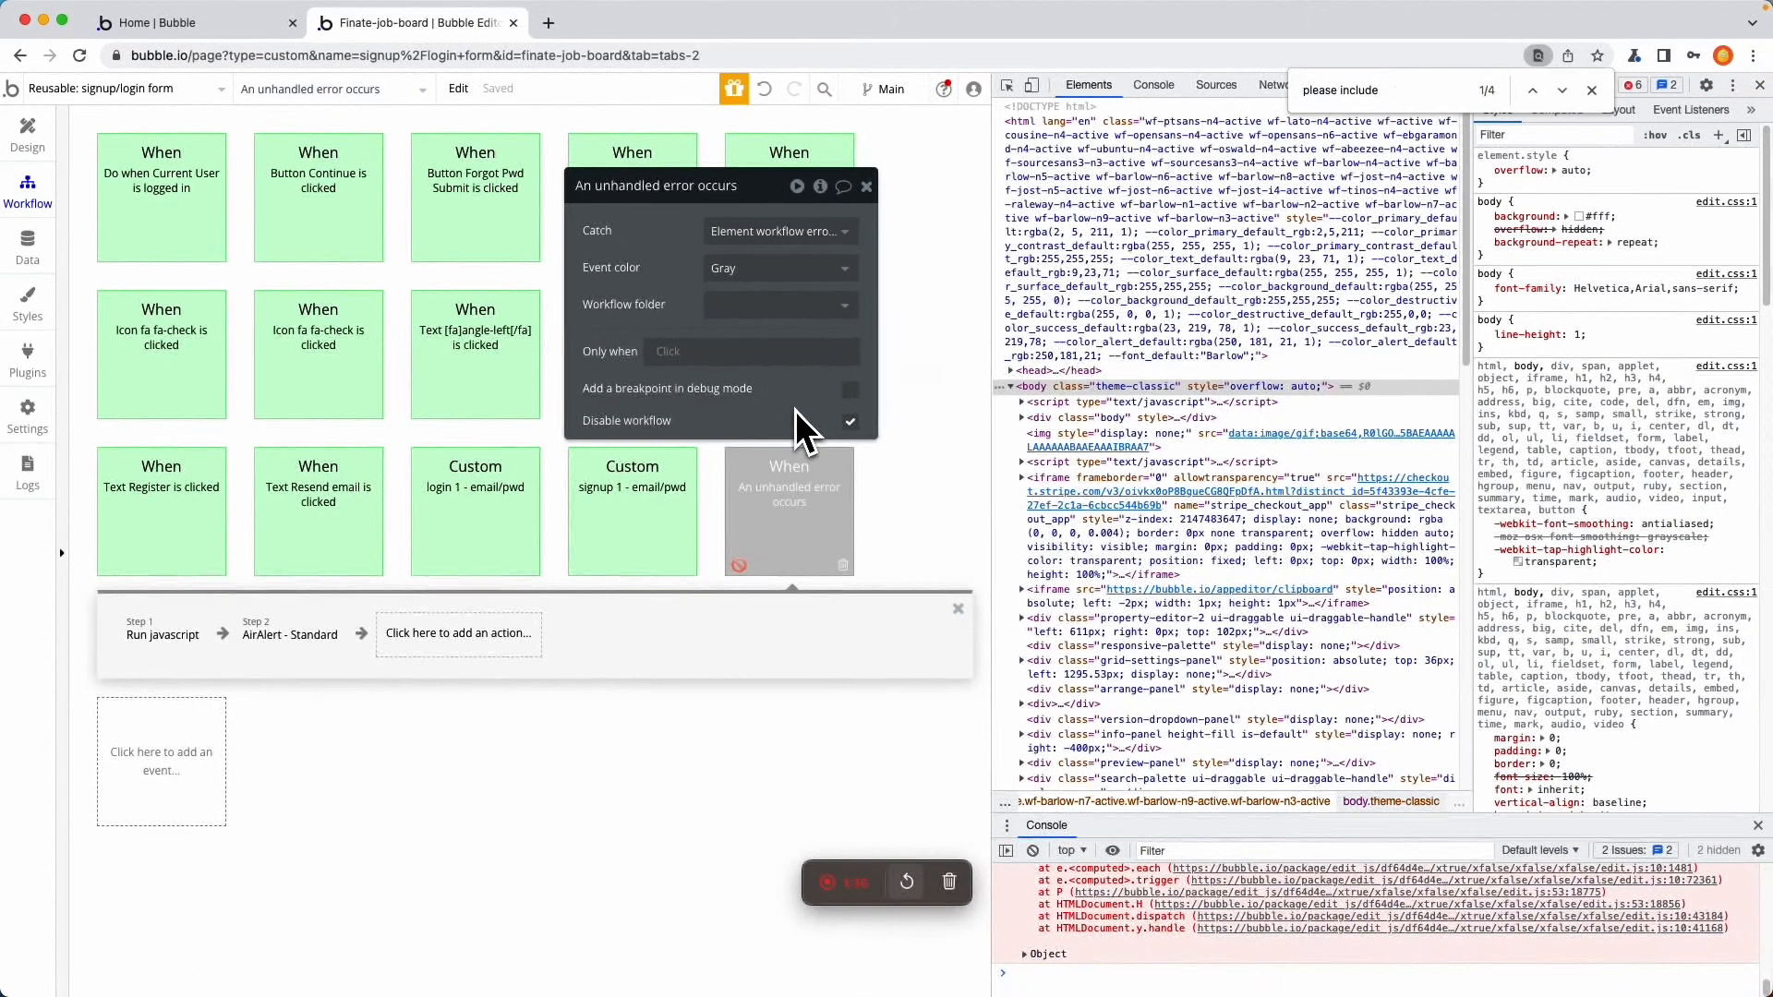
click(850, 421)
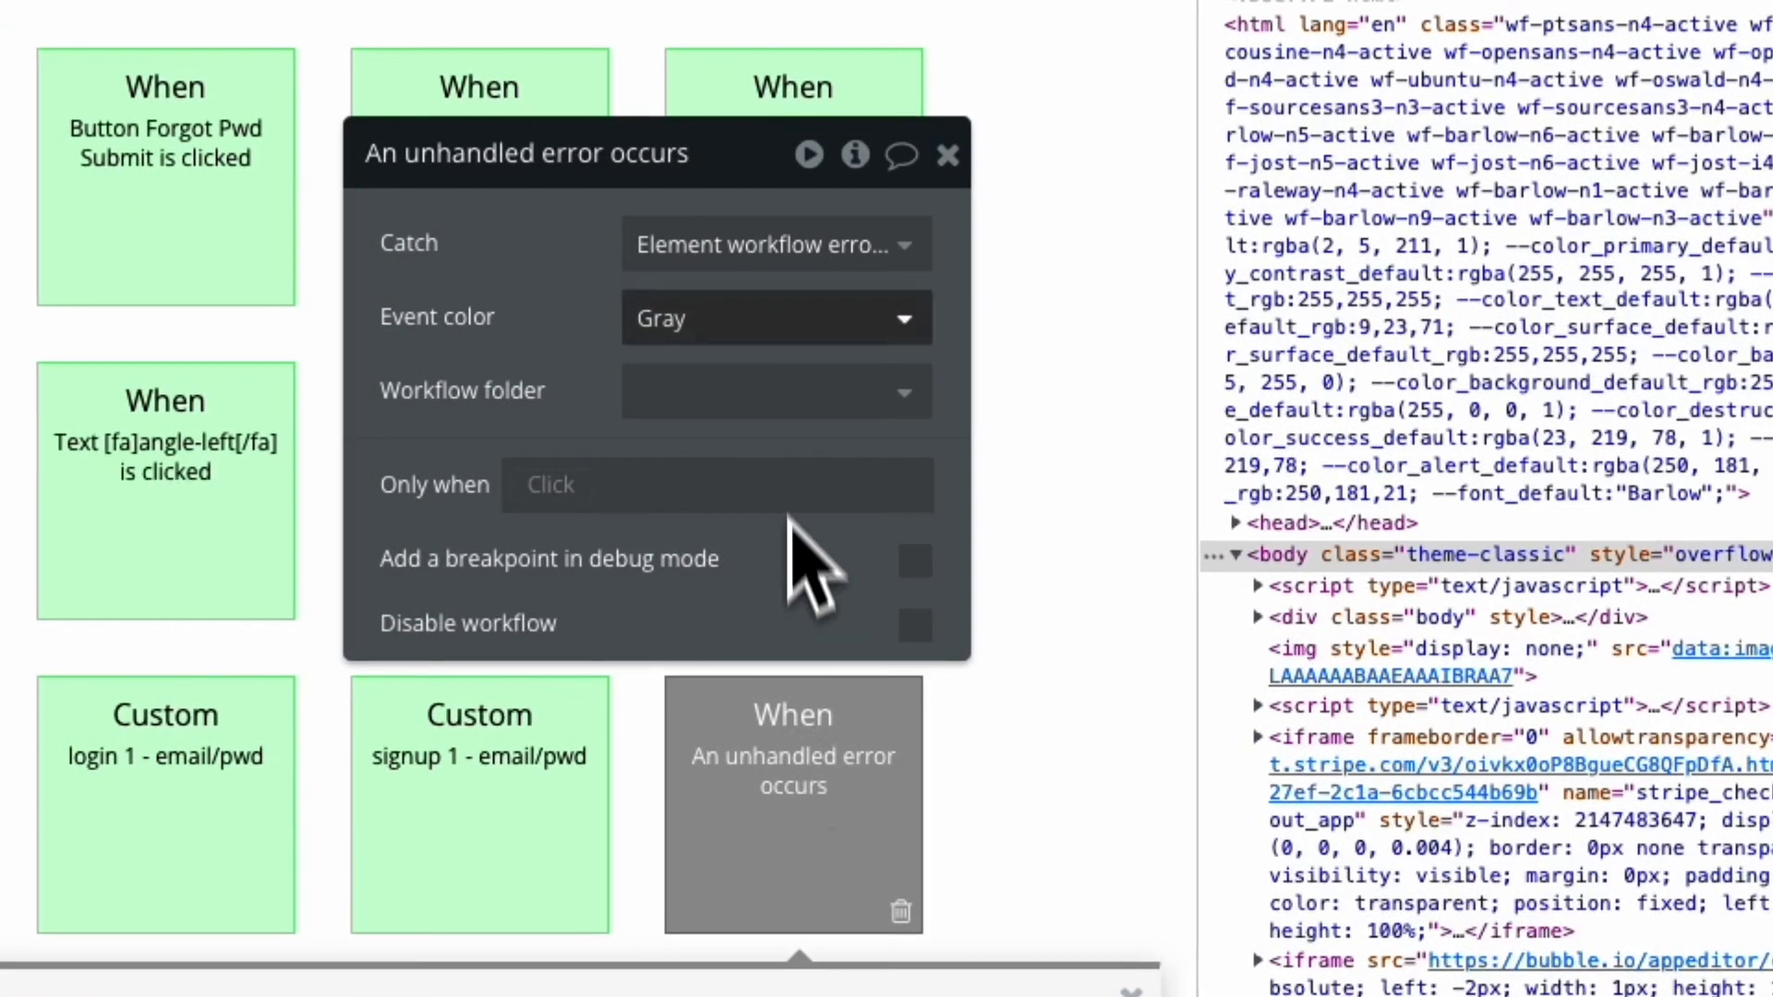
click(948, 154)
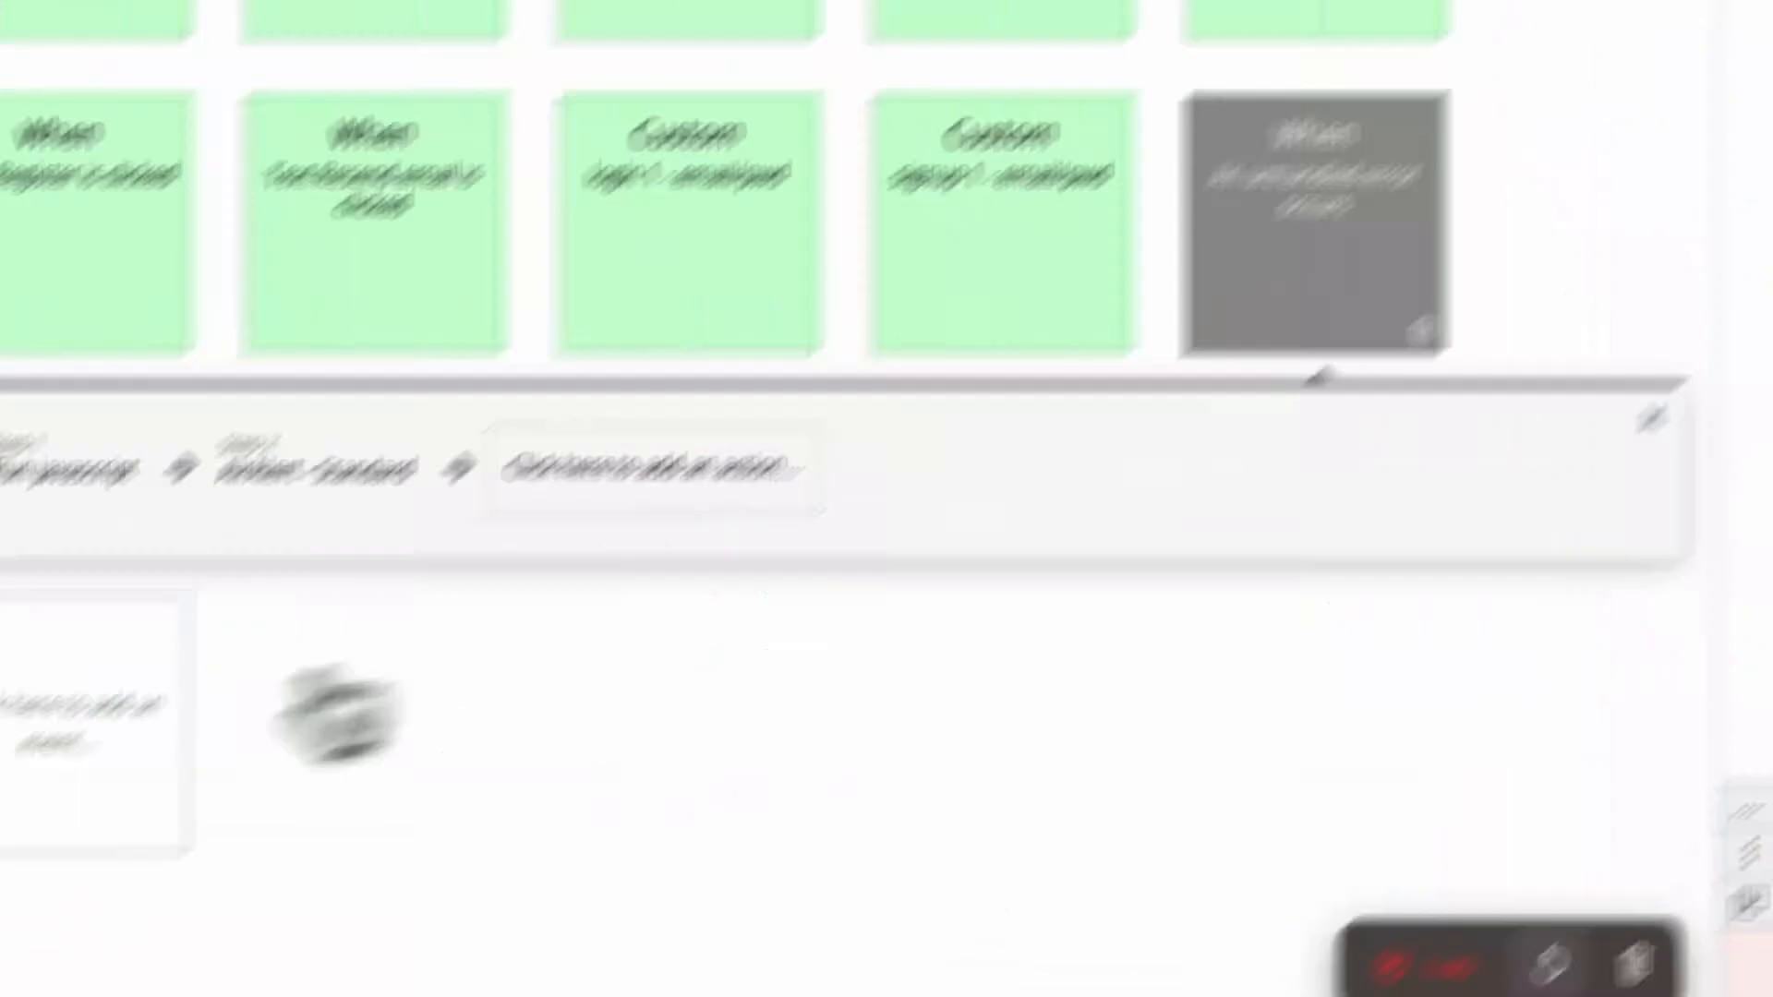
Step: Add an "An element has an error running a workflow" event, view its element setting, and delete the event
click(266, 558)
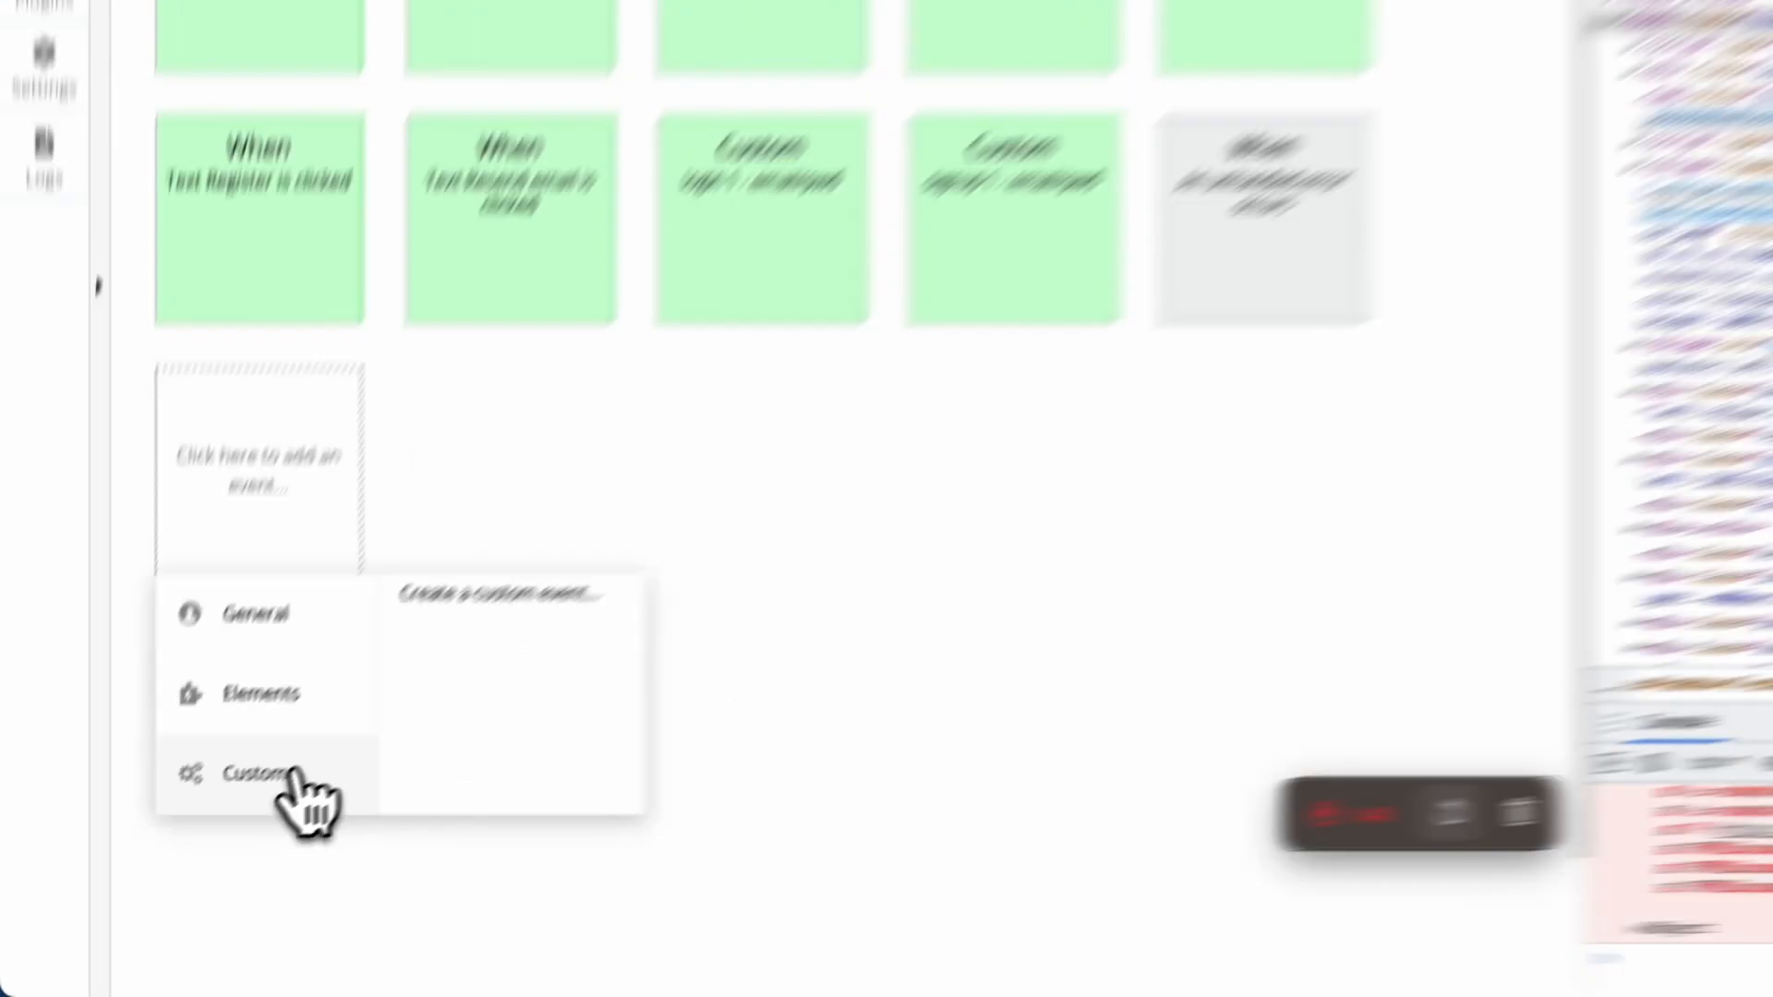
mouse_move(356, 616)
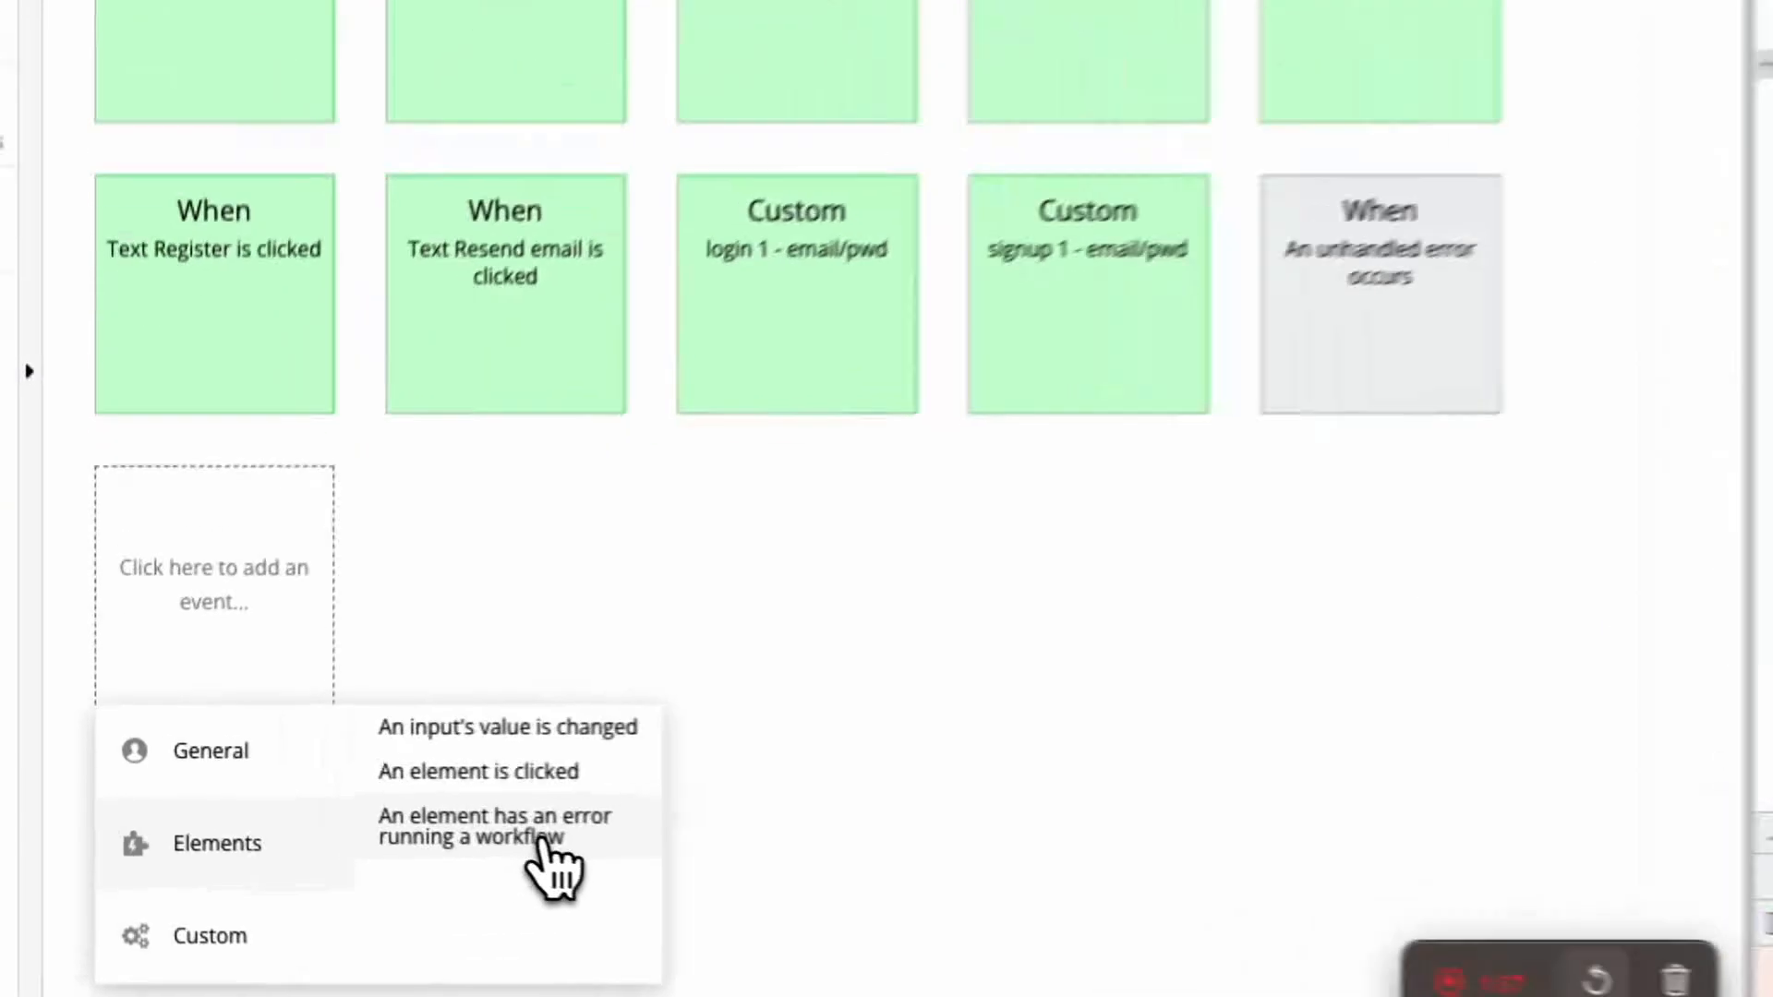
click(343, 812)
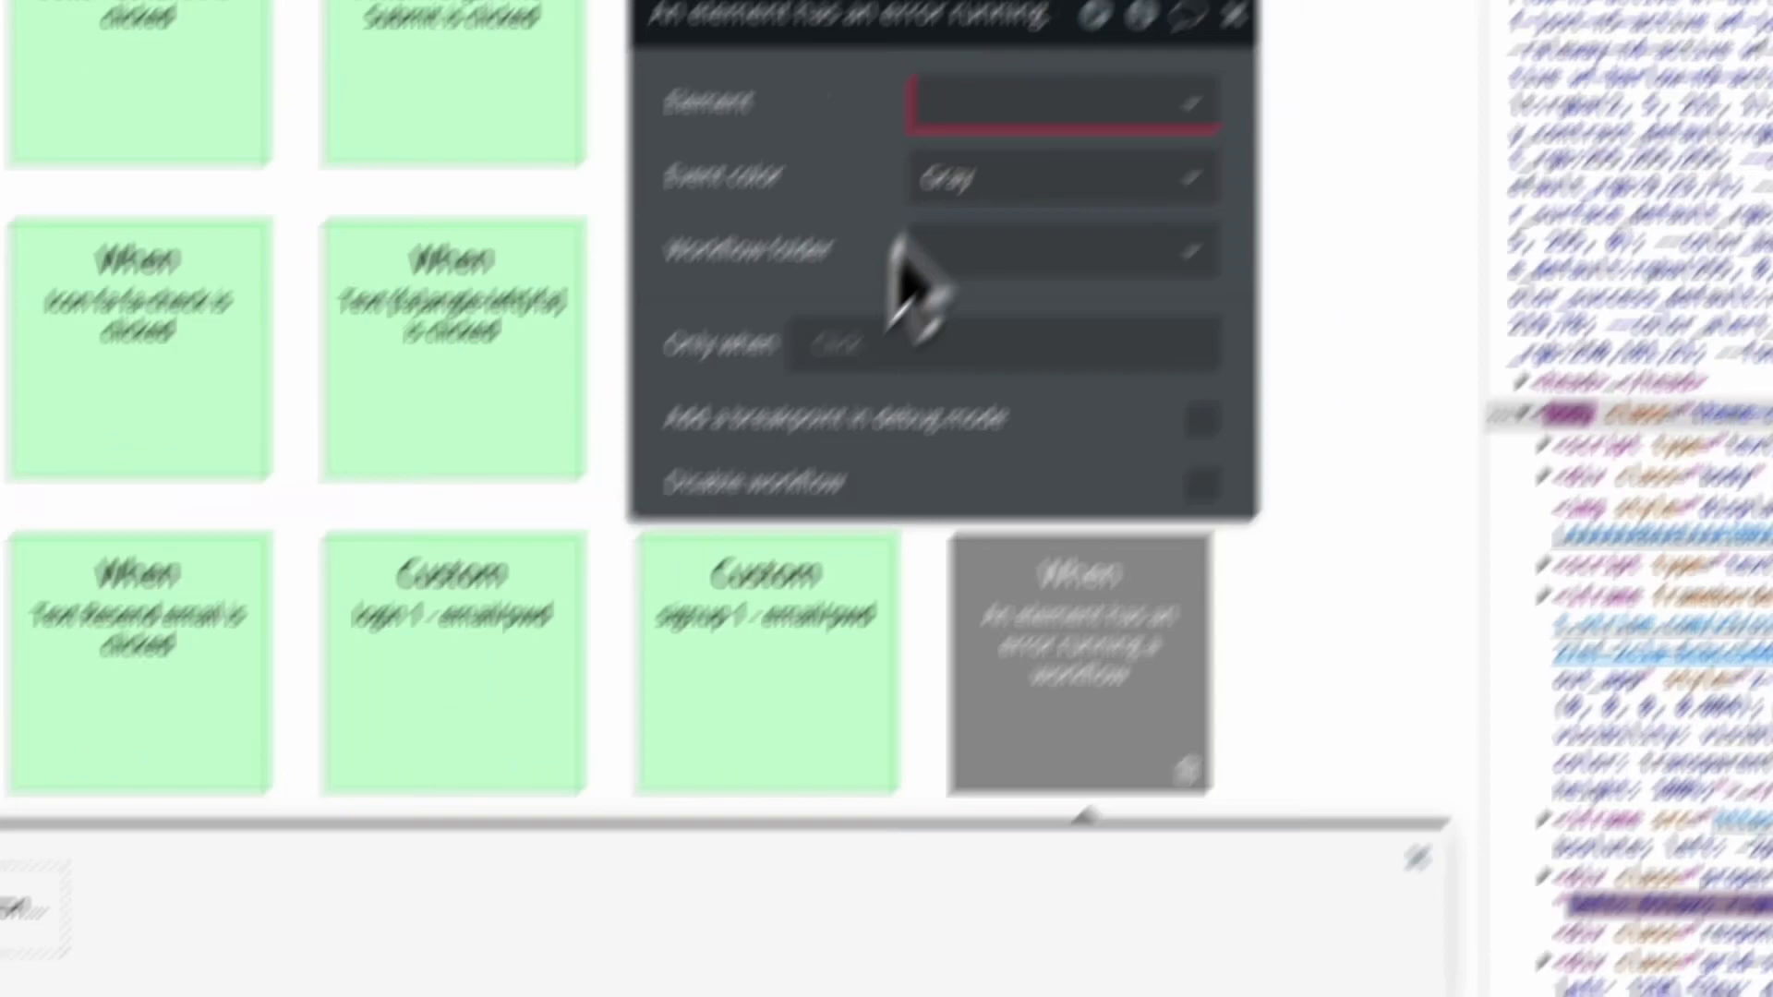
click(983, 109)
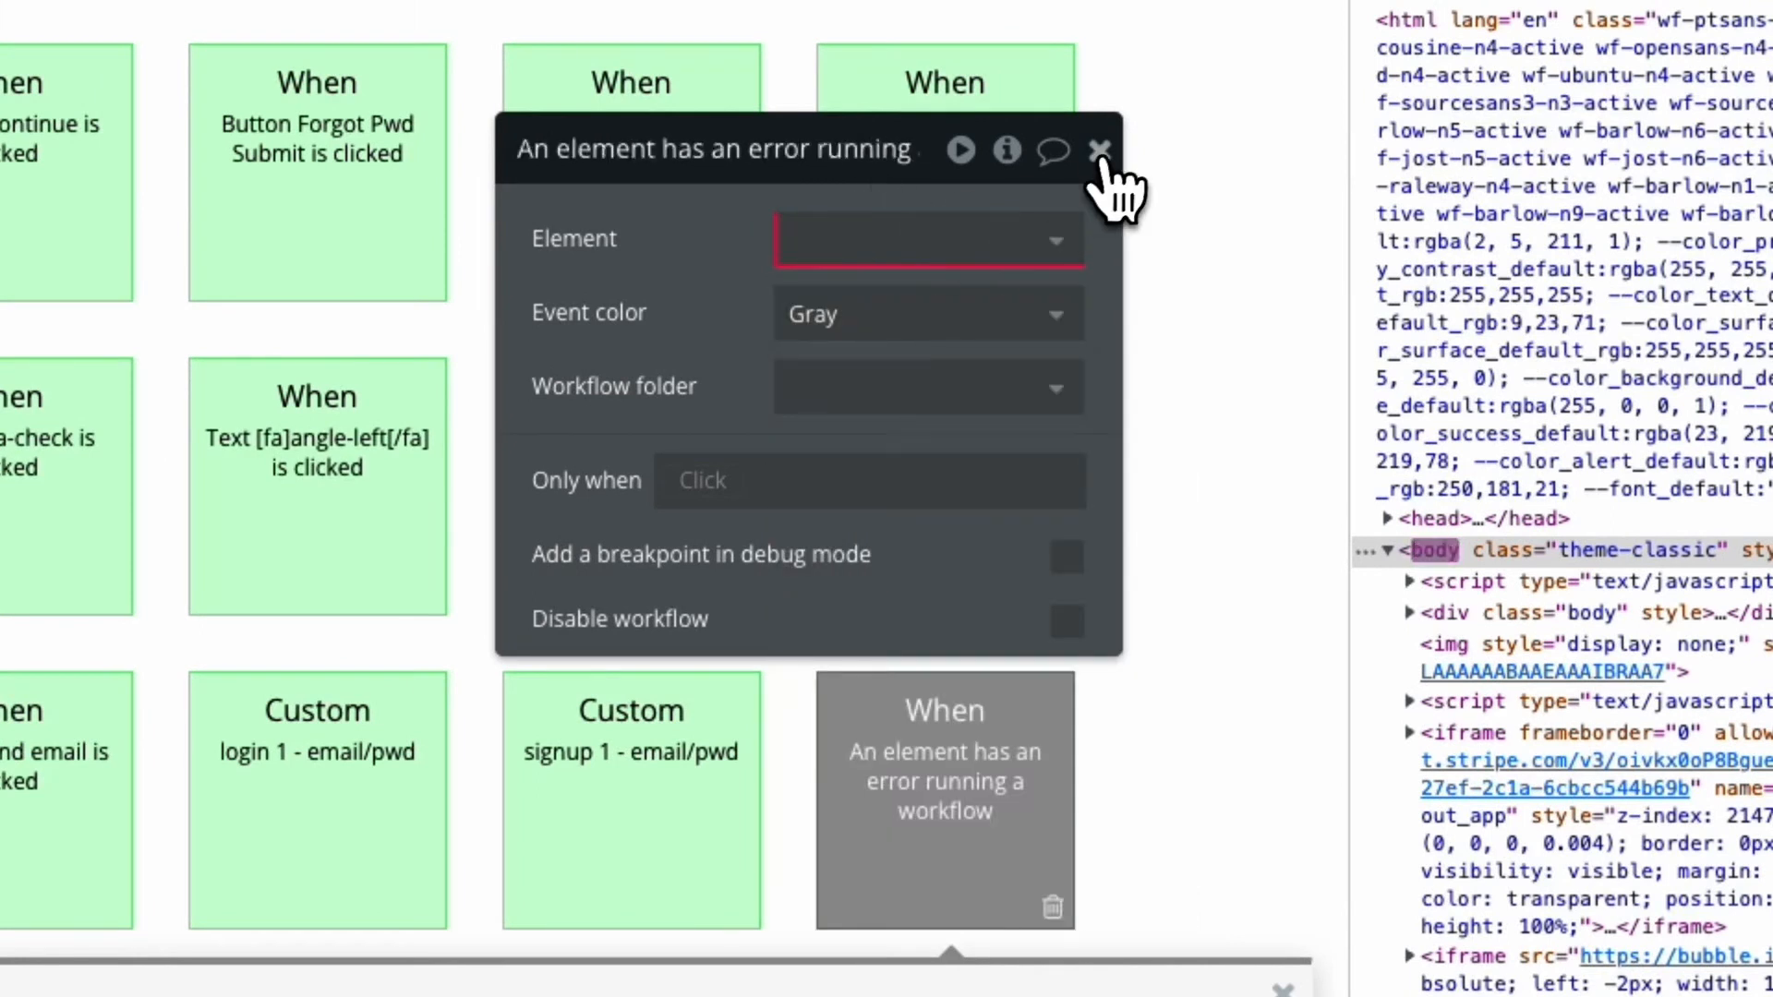
click(1099, 151)
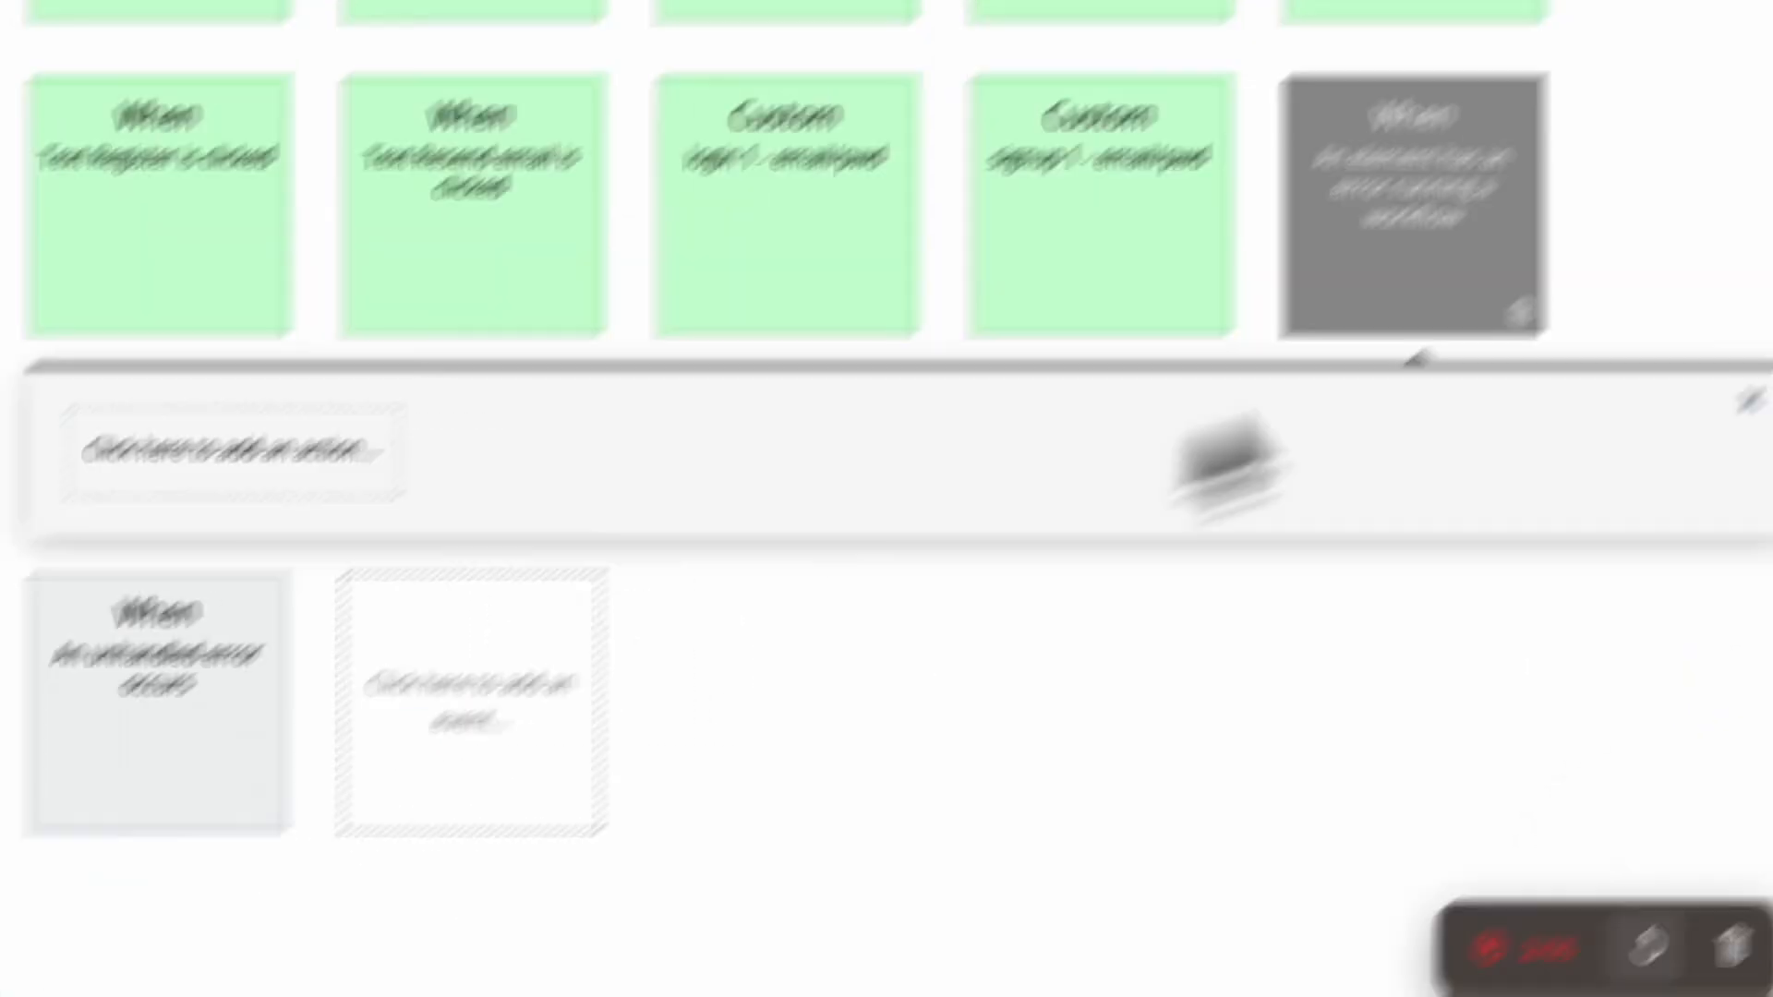
click(1671, 60)
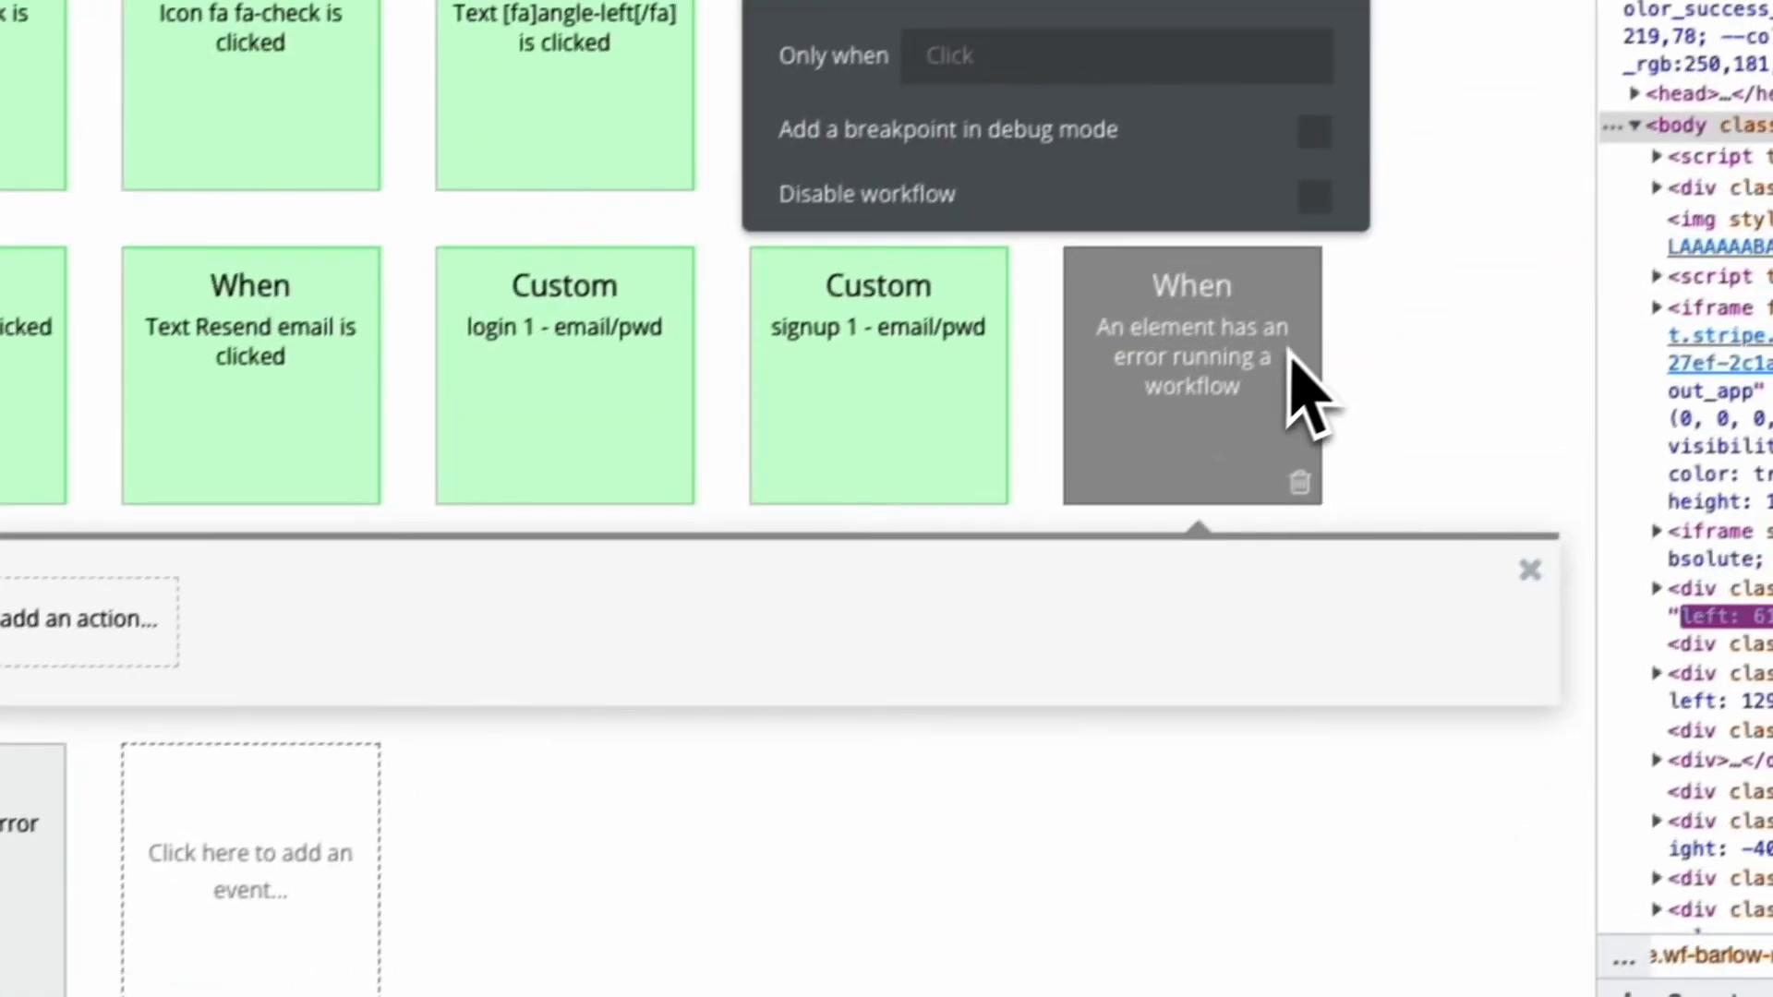
click(1678, 188)
Step: Copy the "AirAlert - Standard" action from the "An unhandled error occurs" workflow
click(1165, 464)
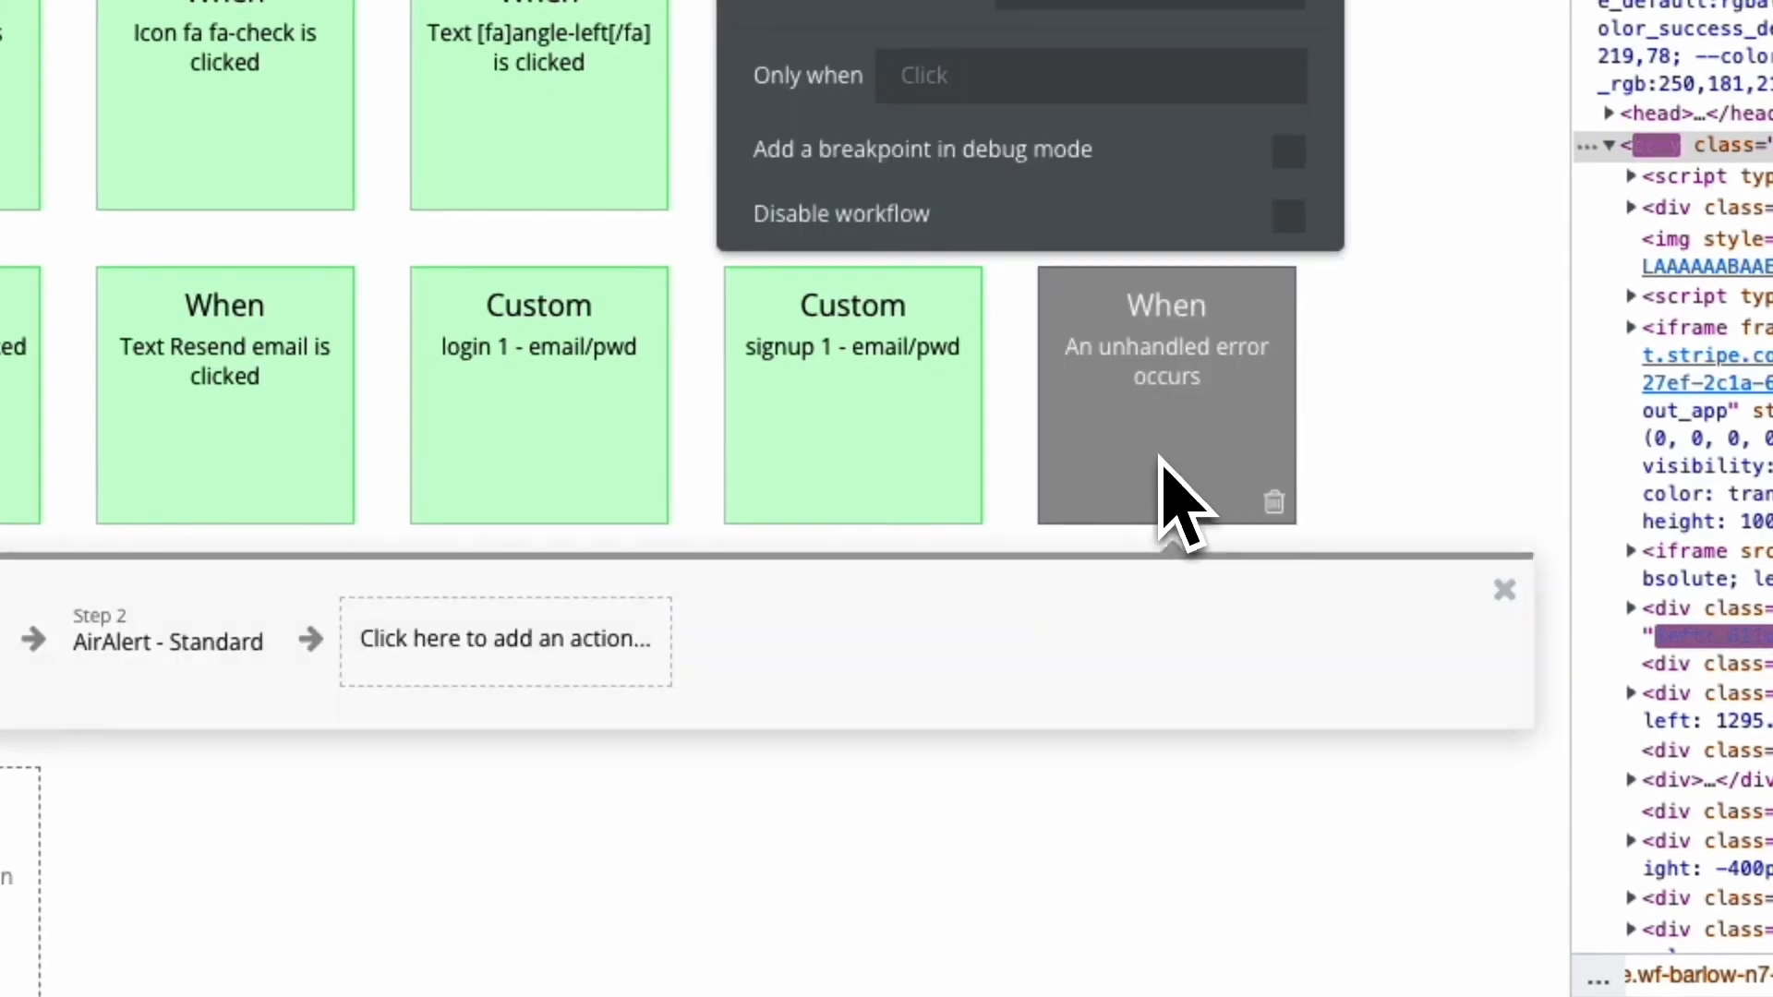
right_click(1162, 461)
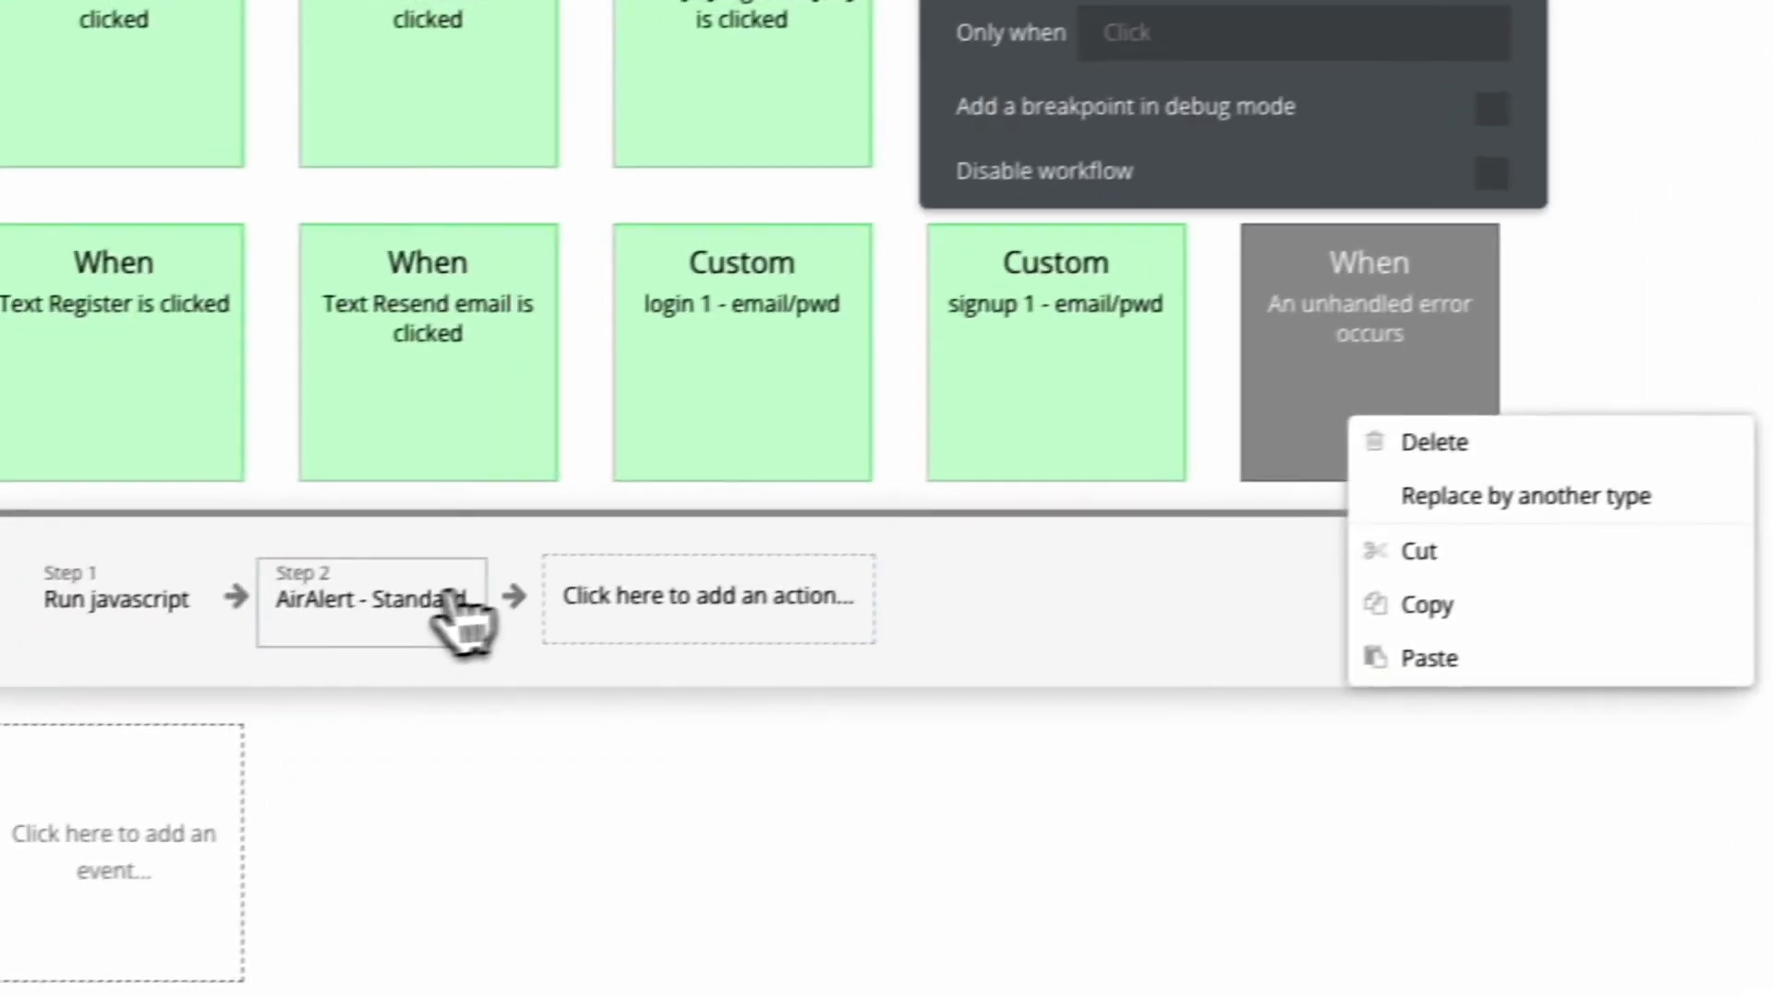
click(231, 651)
right_click(231, 651)
click(586, 817)
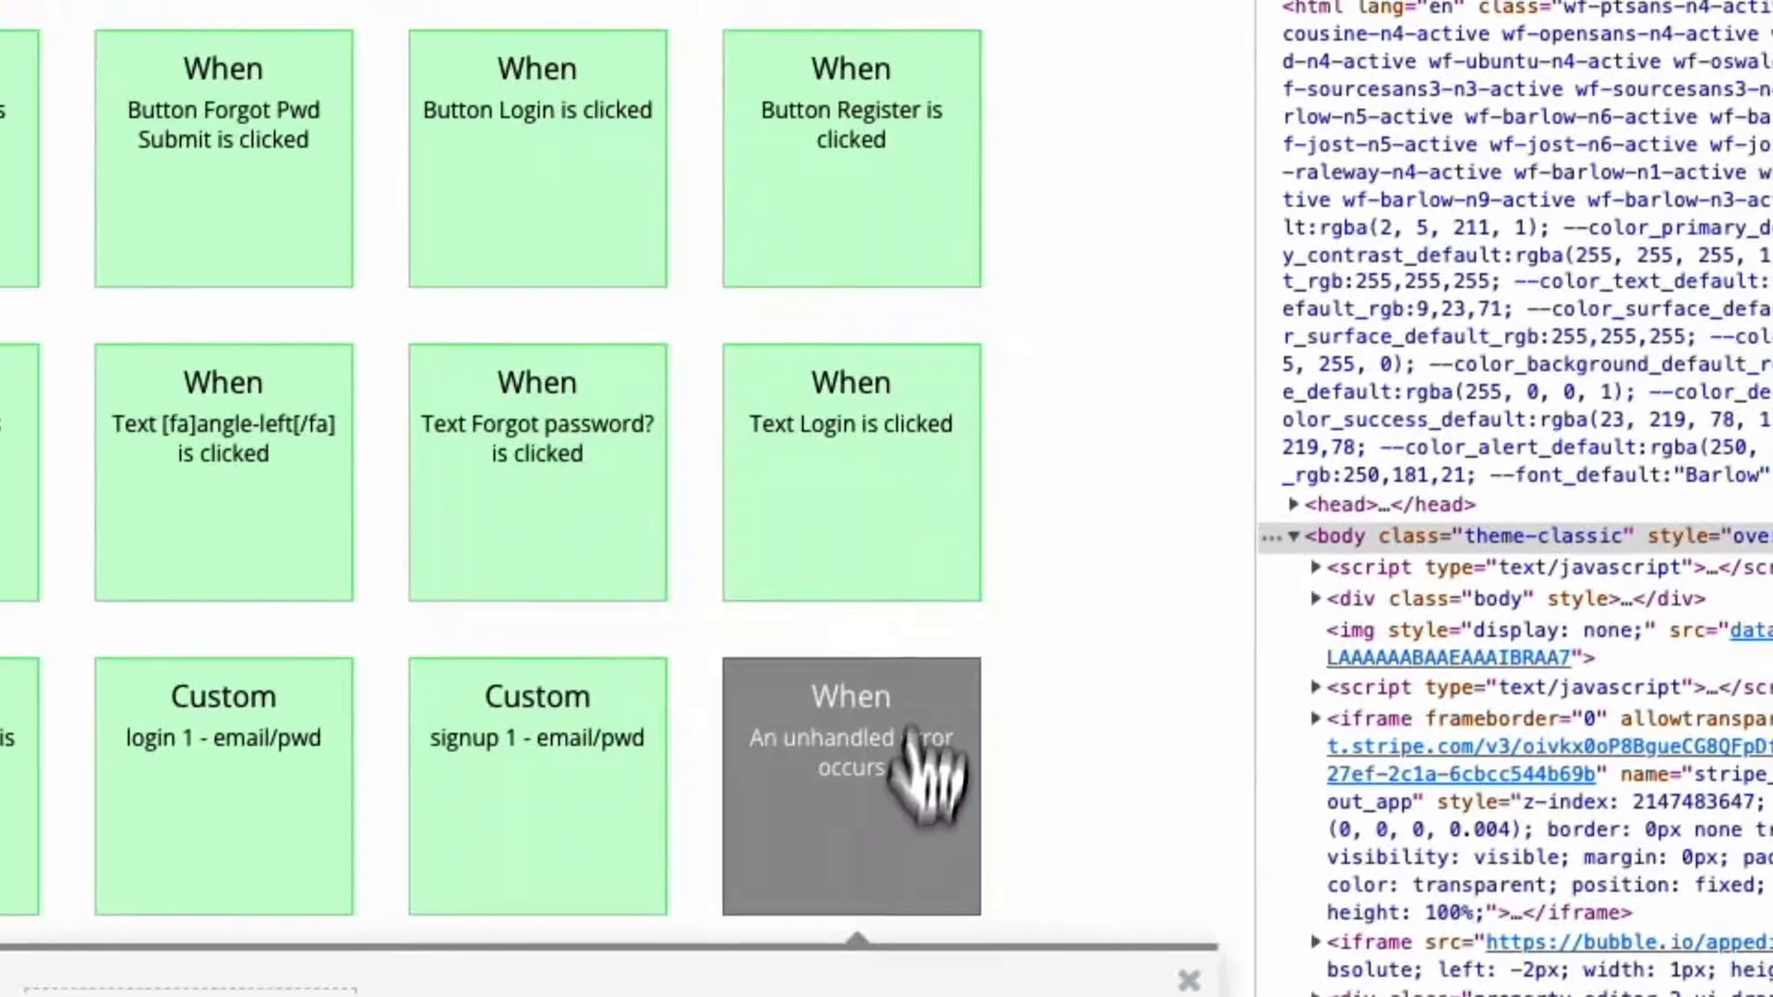
Step: Delete the "An unhandled error occurs" event and recreate it with Catch set to "Element workflow errors only"
right_click(892, 831)
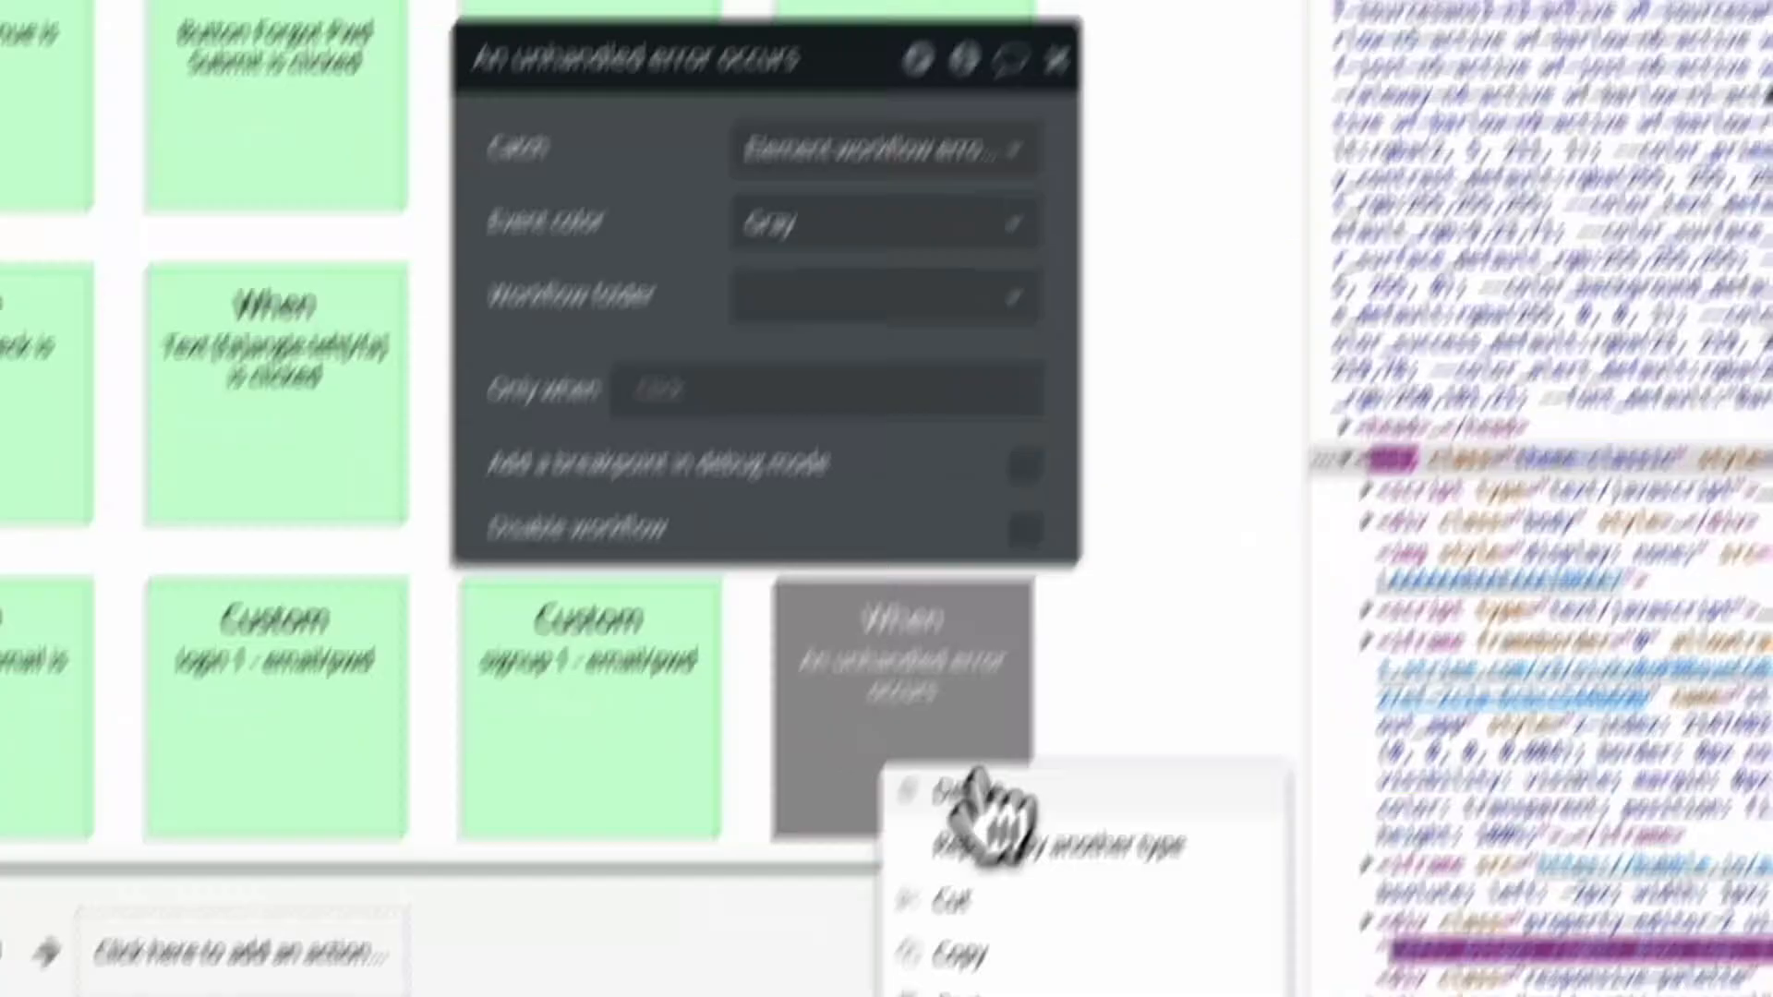
click(911, 859)
click(796, 762)
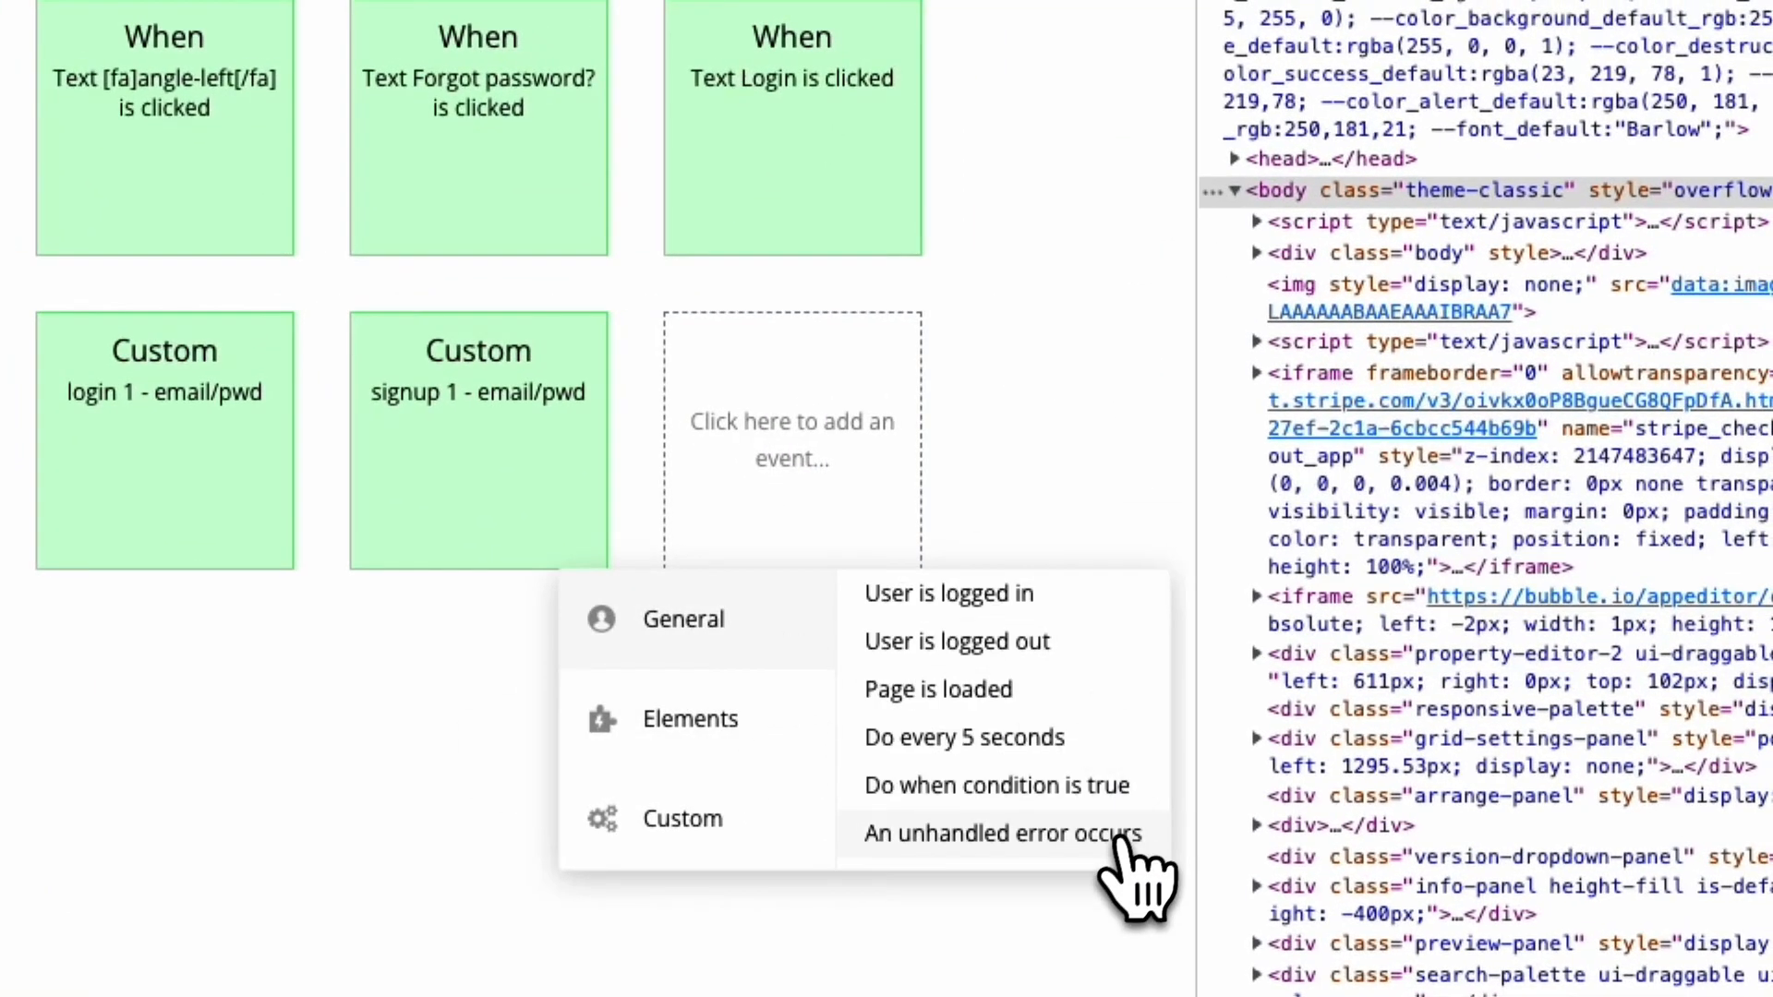
click(1115, 836)
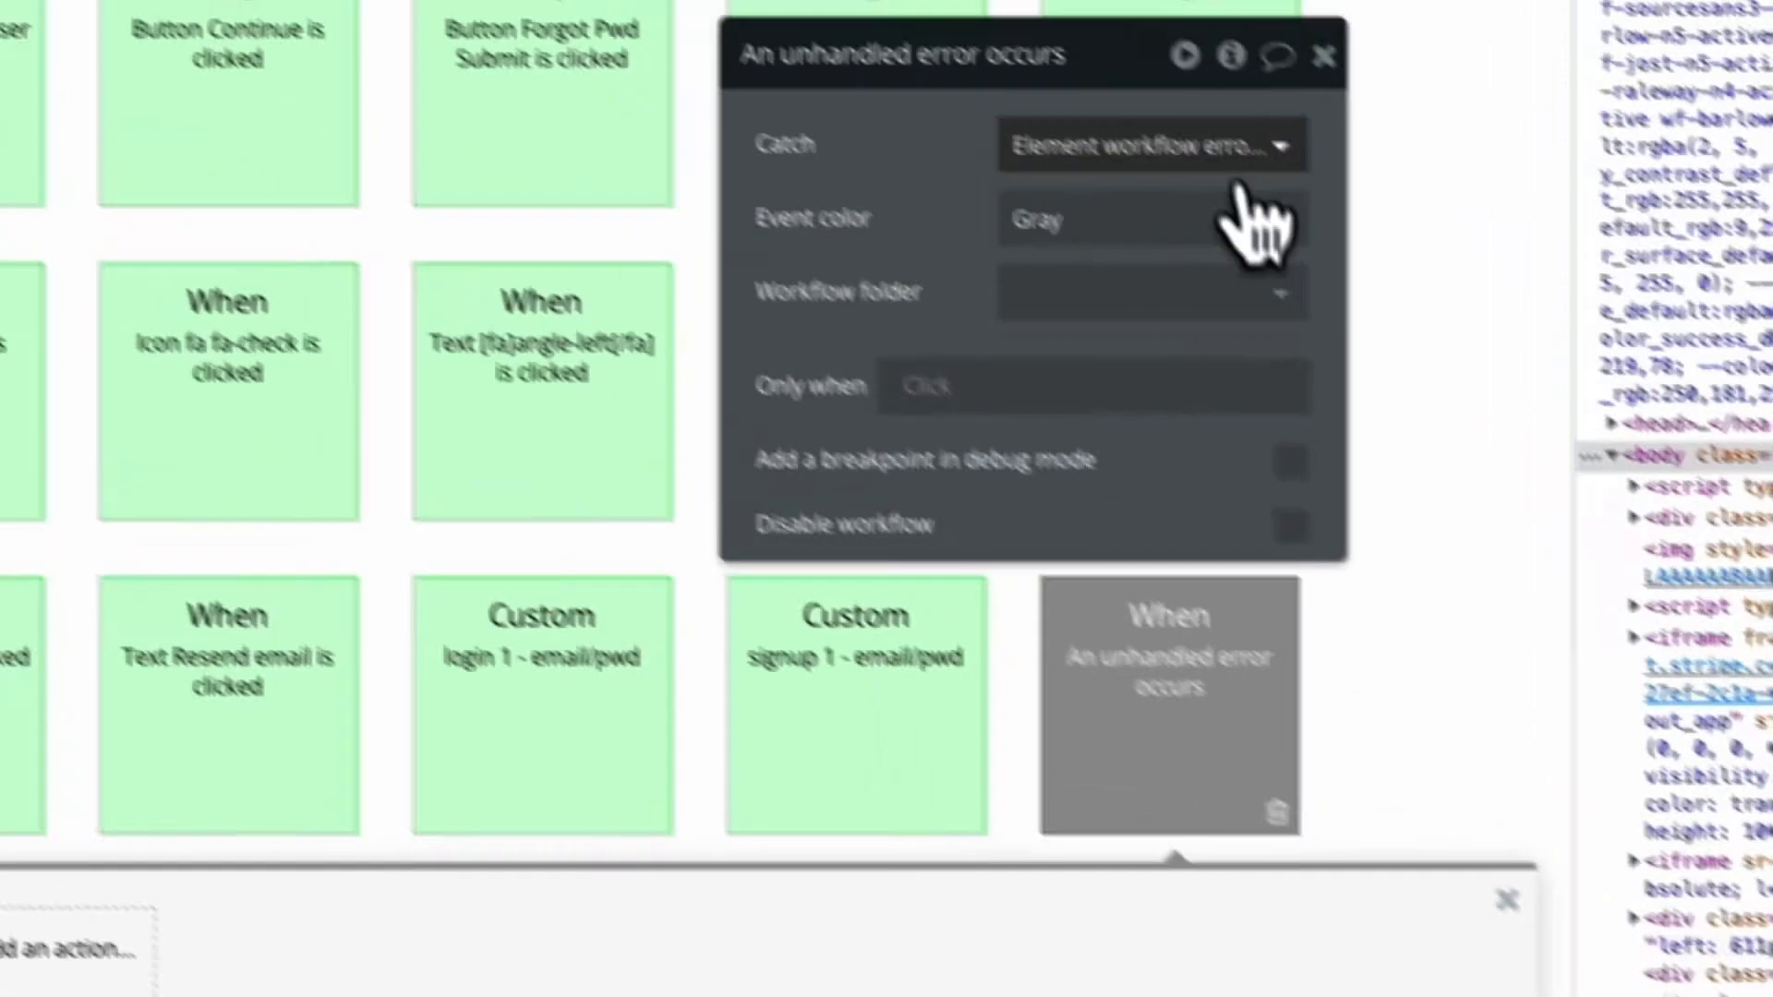
click(1241, 149)
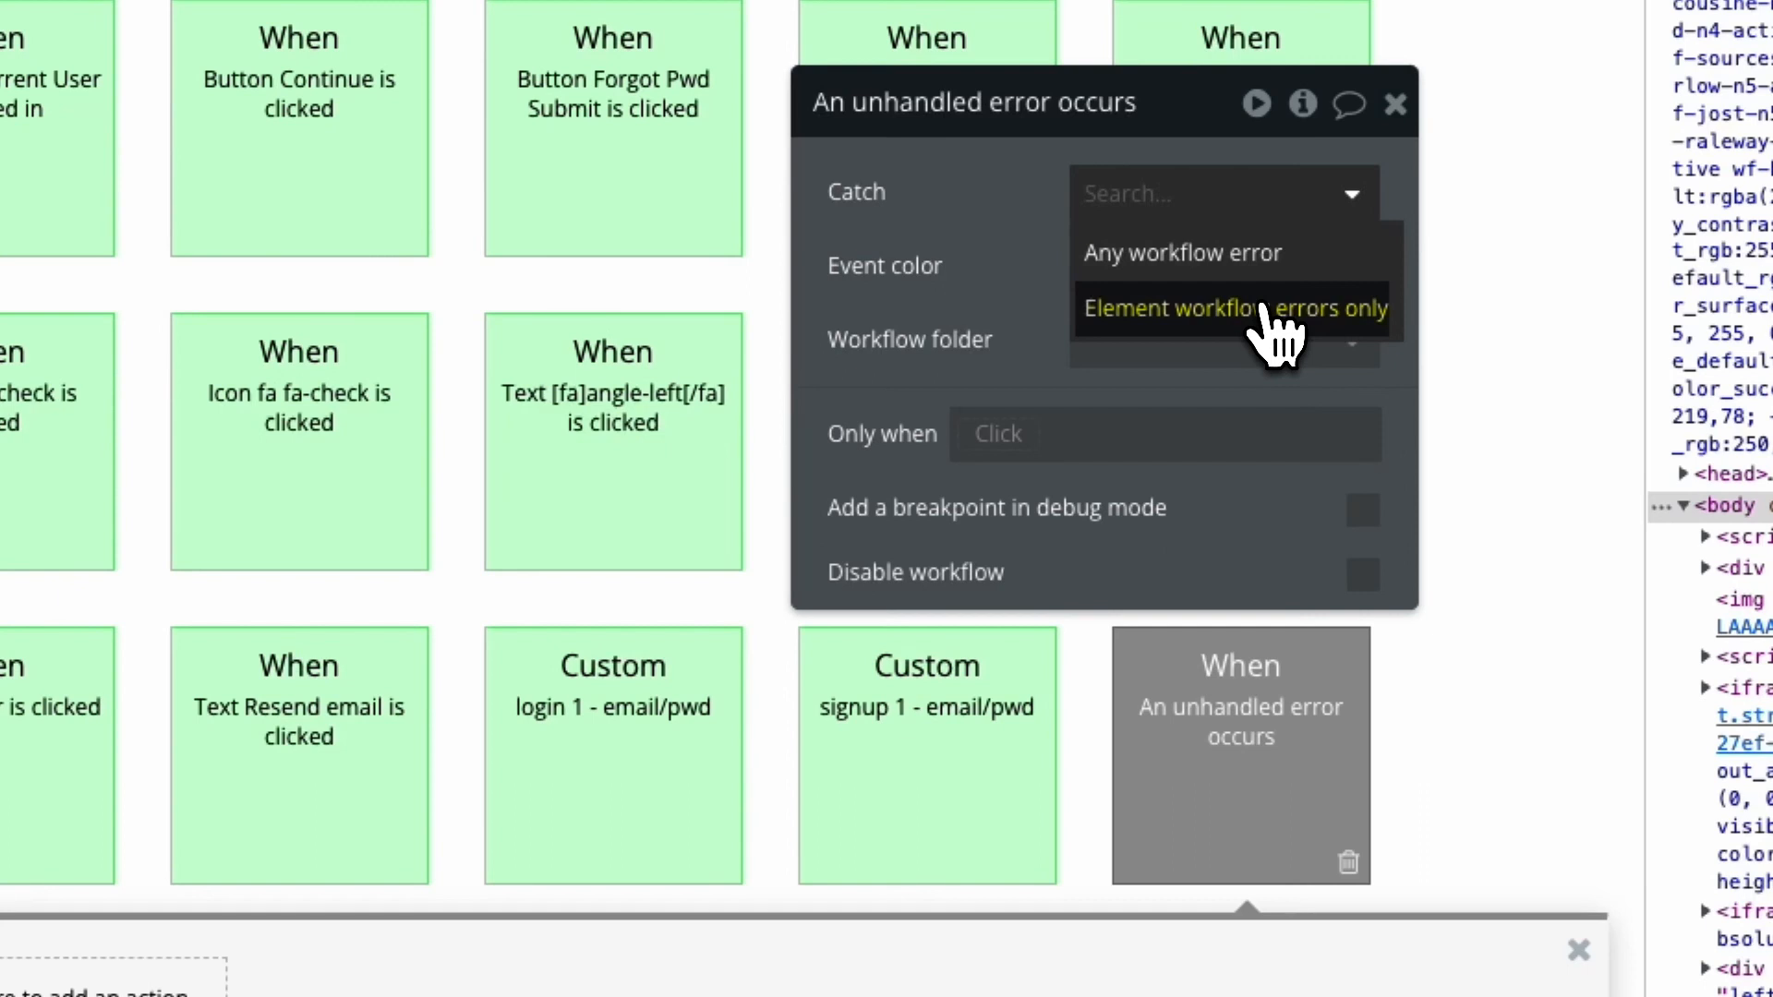
click(1262, 308)
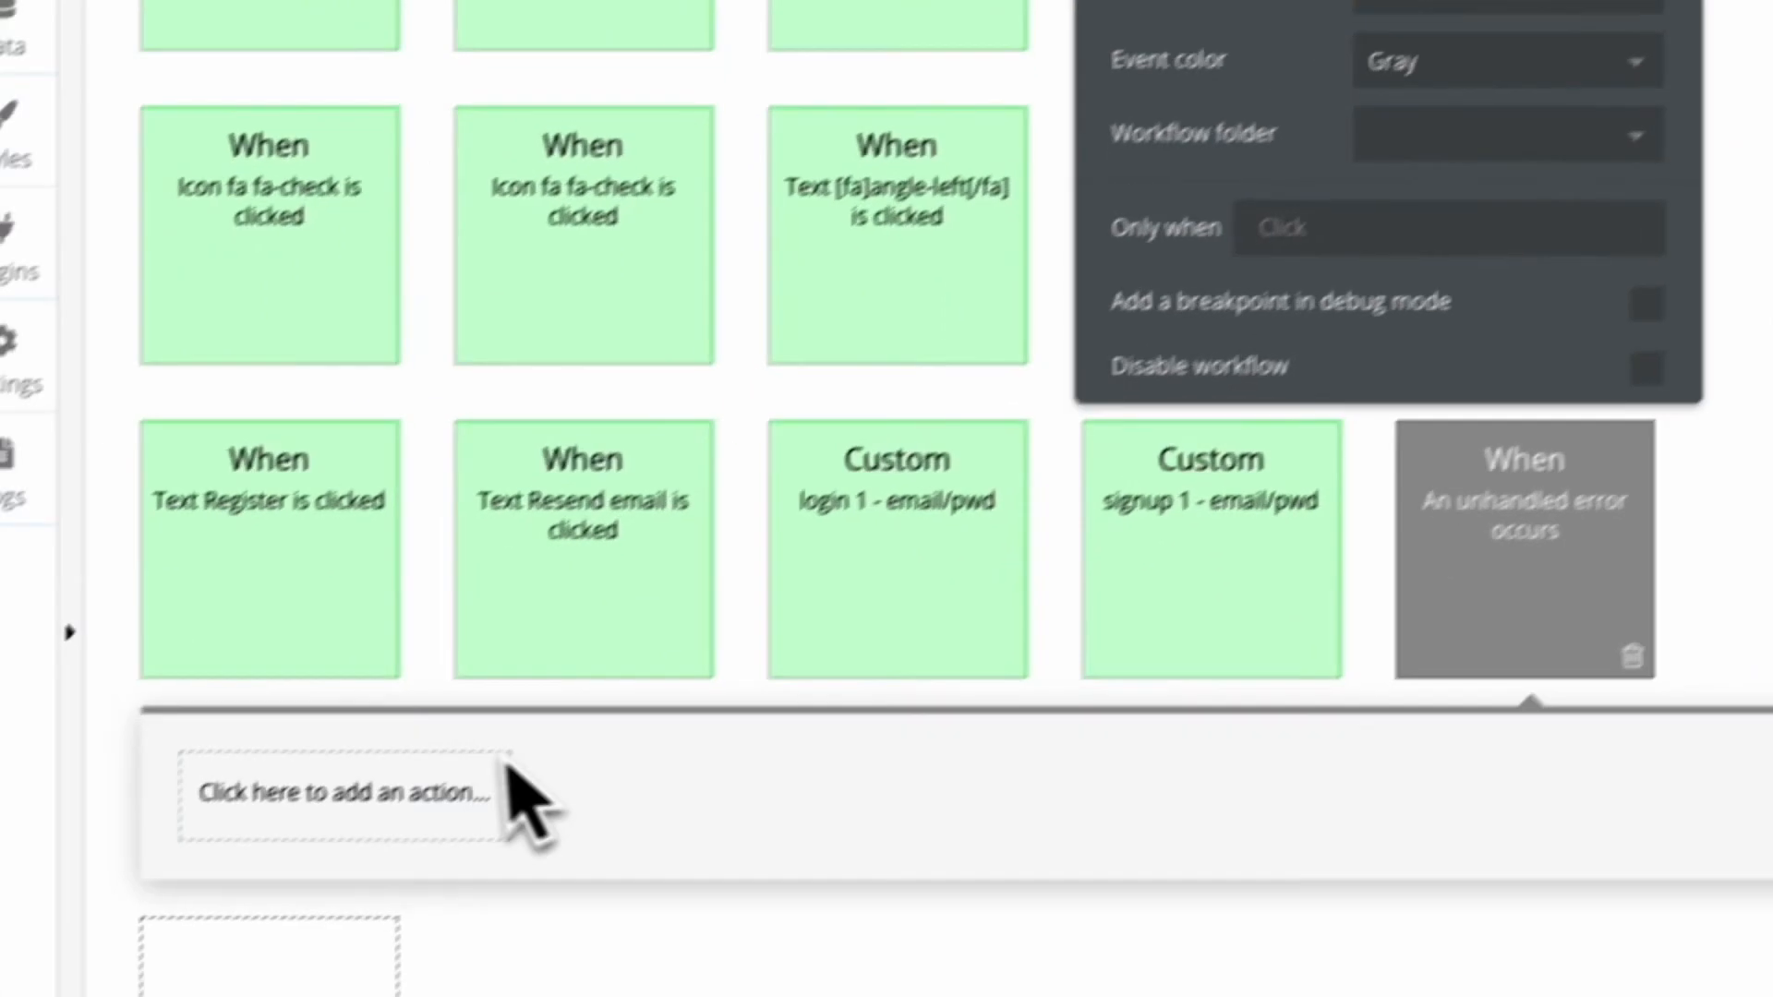
Step: Paste the copied "AirAlert - Standard" action into the new unhandled error workflow
right_click(466, 792)
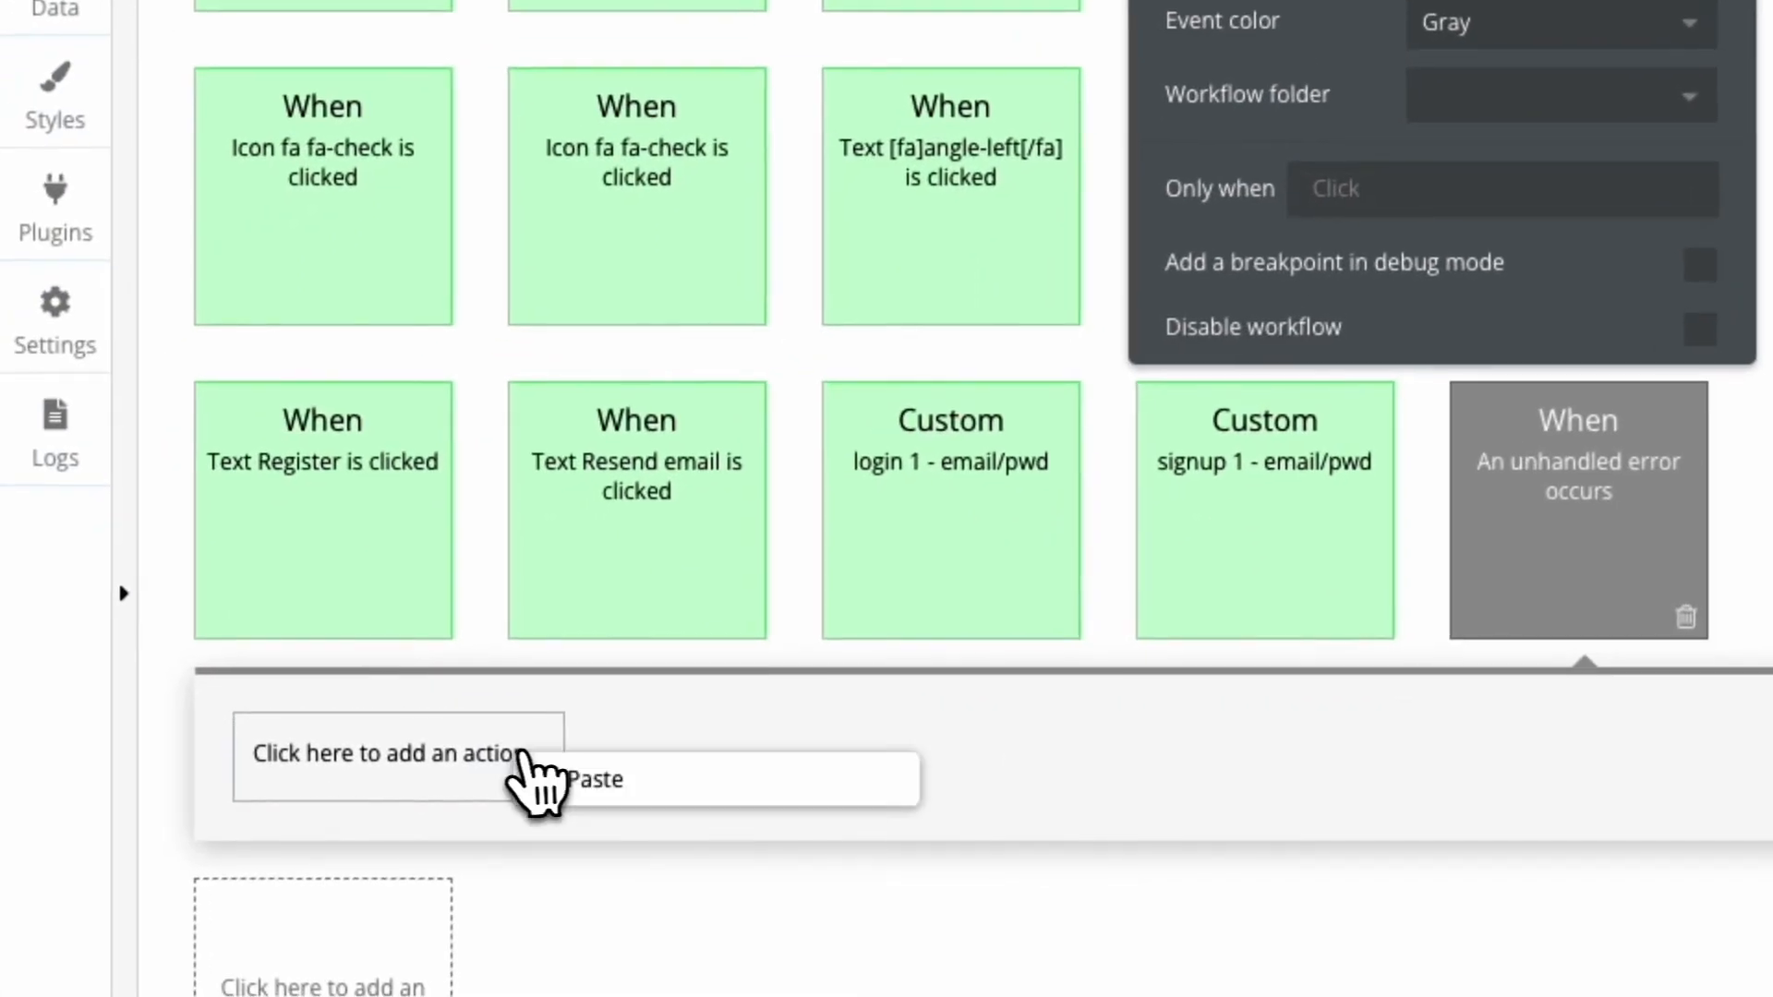
click(577, 780)
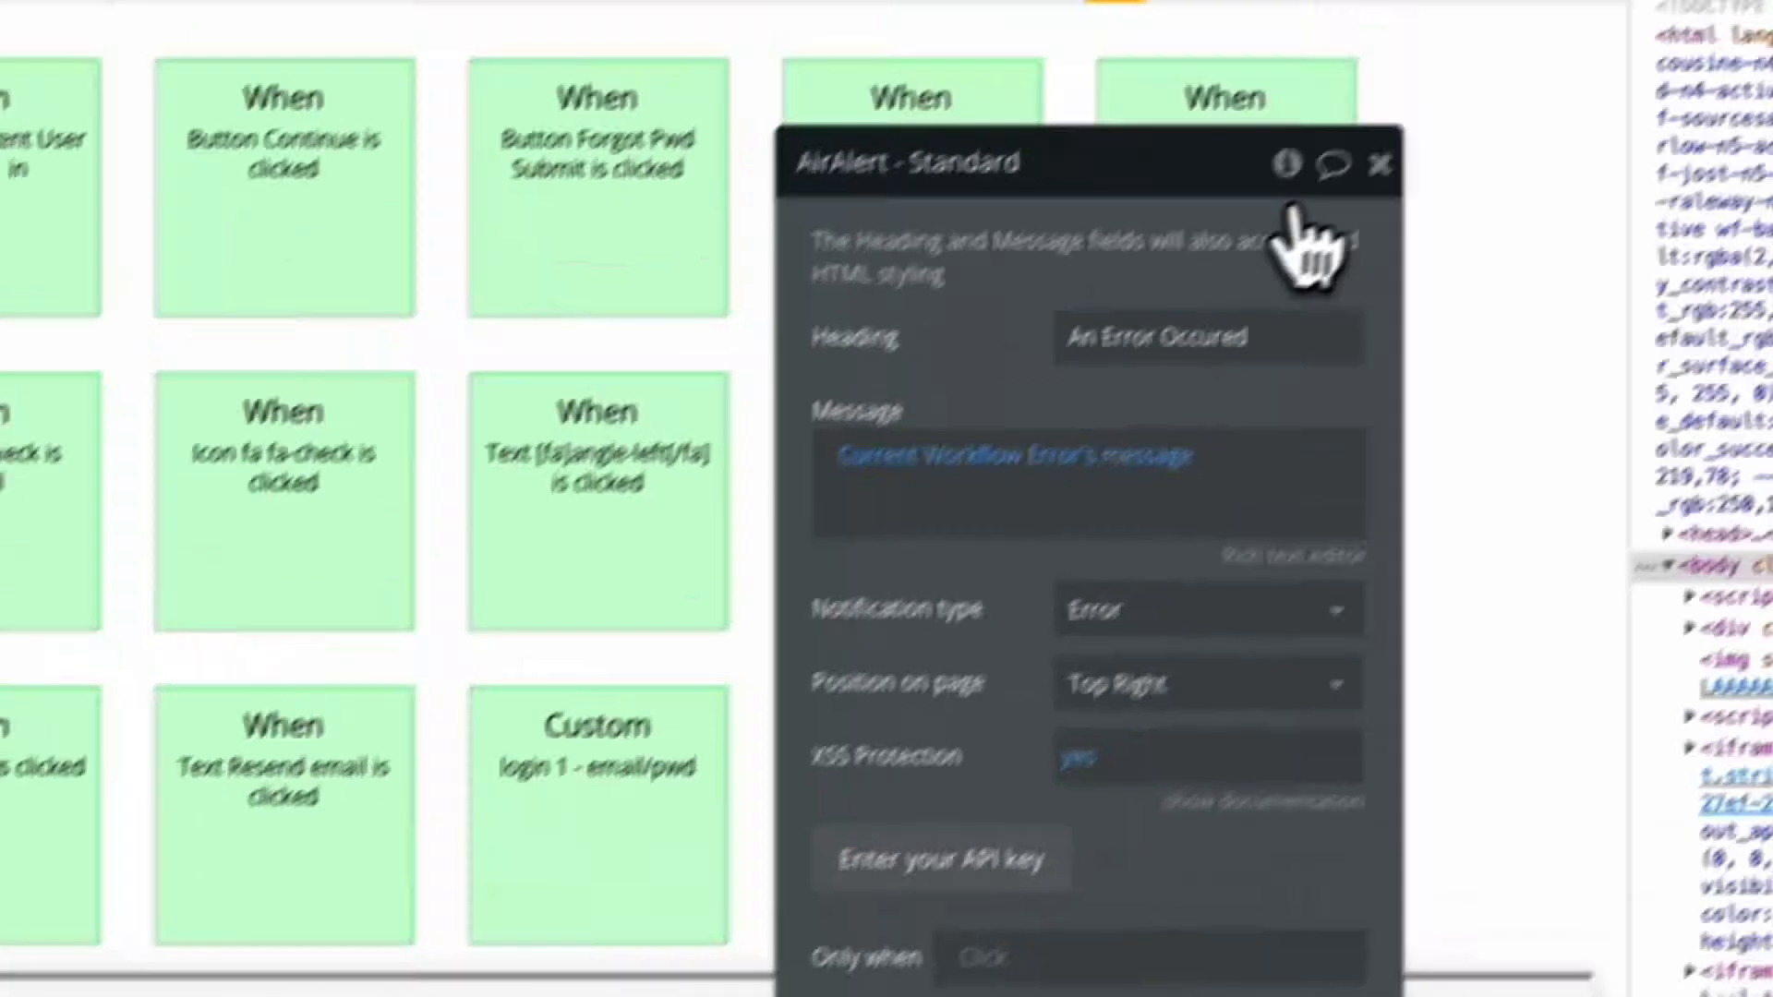
Step: Close the "AirAlert - Standard" action's settings and reopen them from the new unhandled error workflow to review them
click(1380, 164)
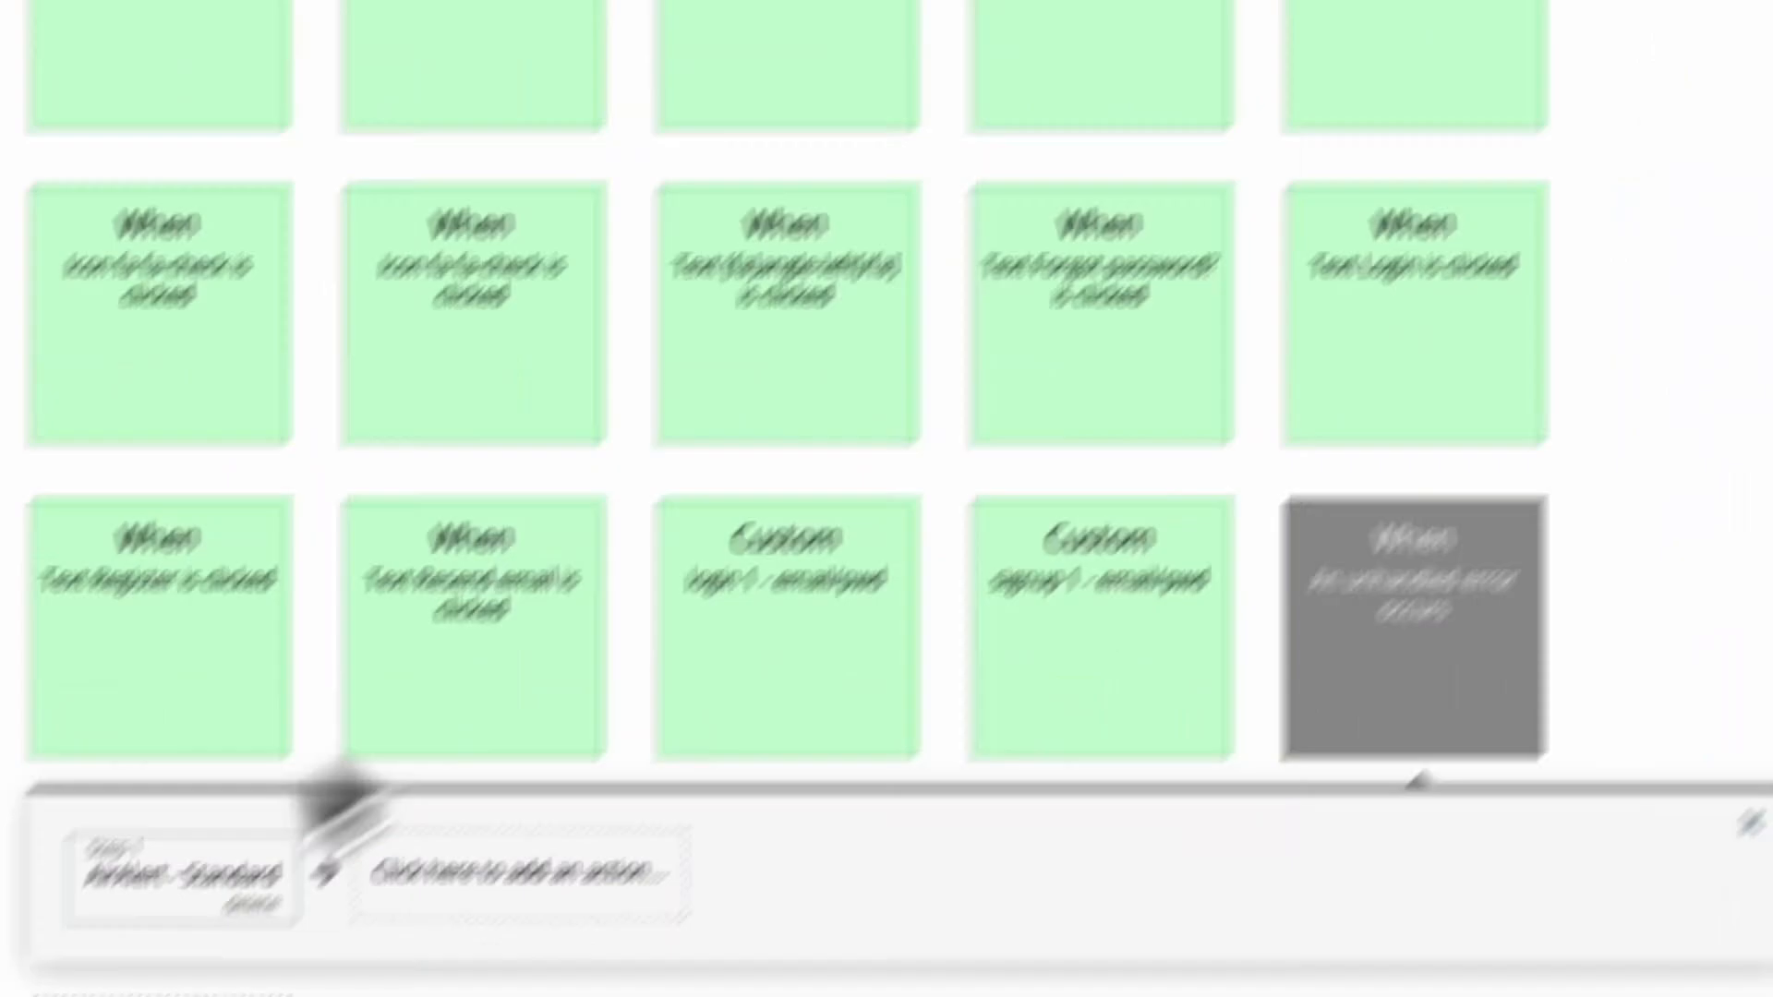
click(314, 761)
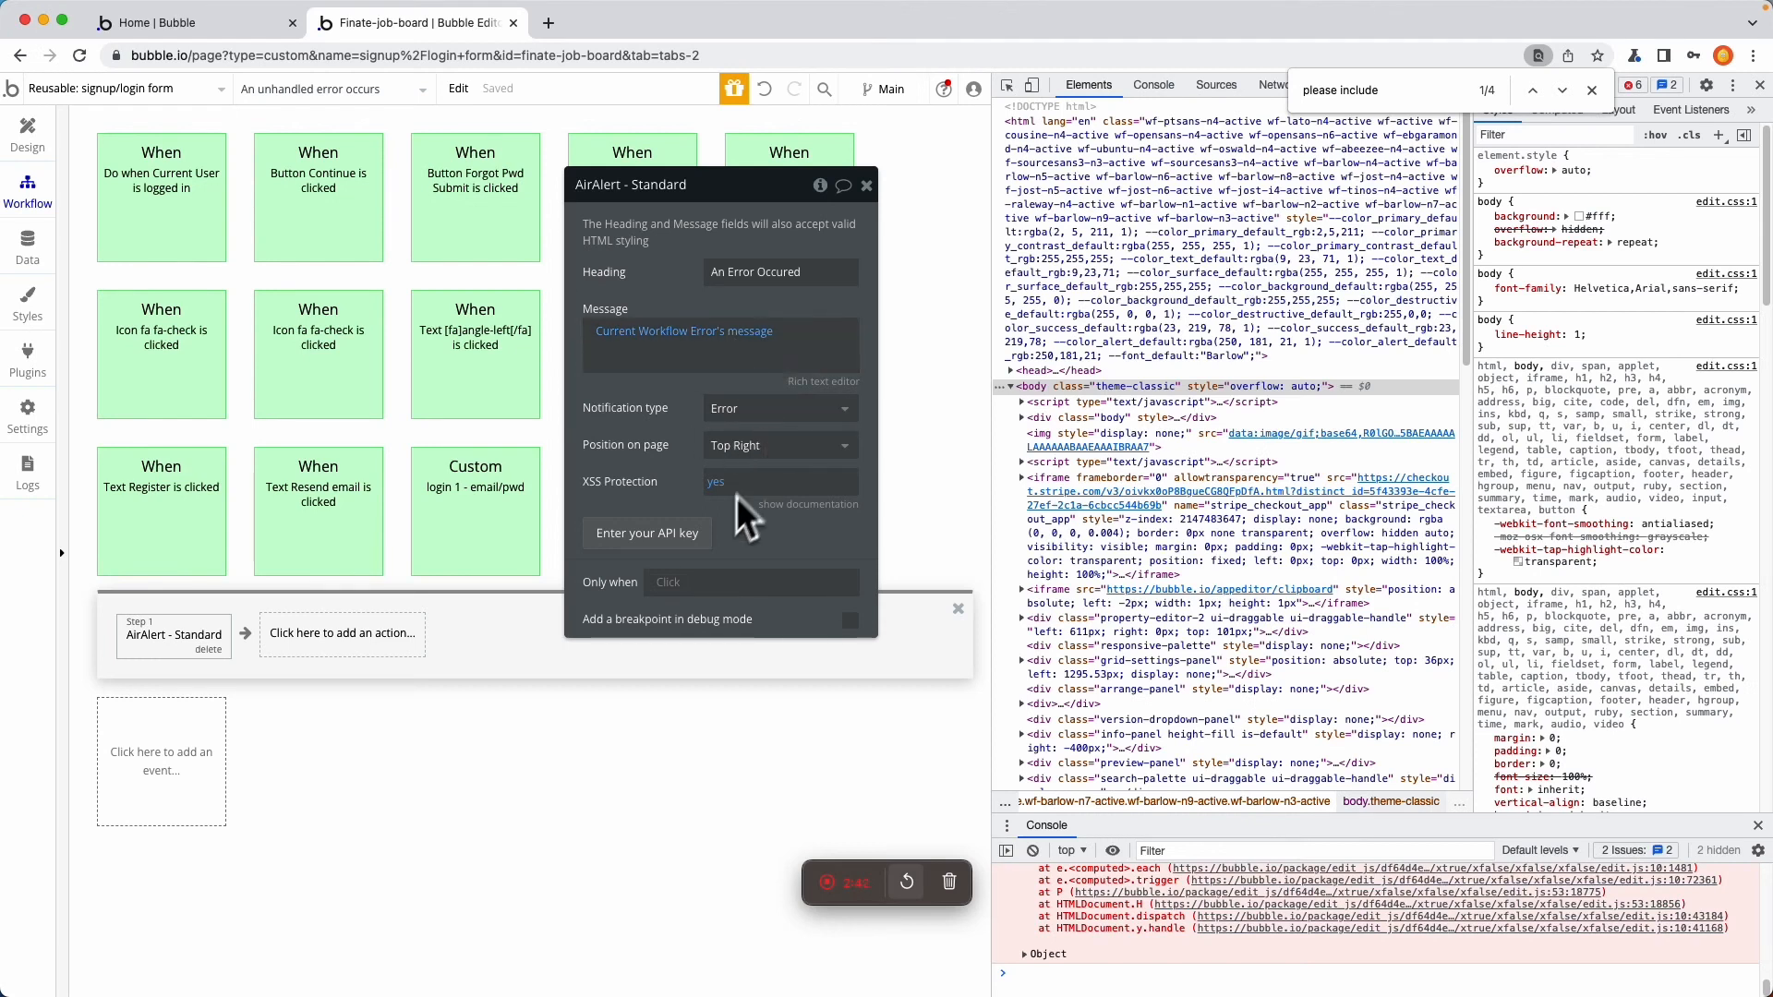
Step: Switch to the Sign up page preview window and place it side by side with the Bubble editor window
key(ctrl+Left)
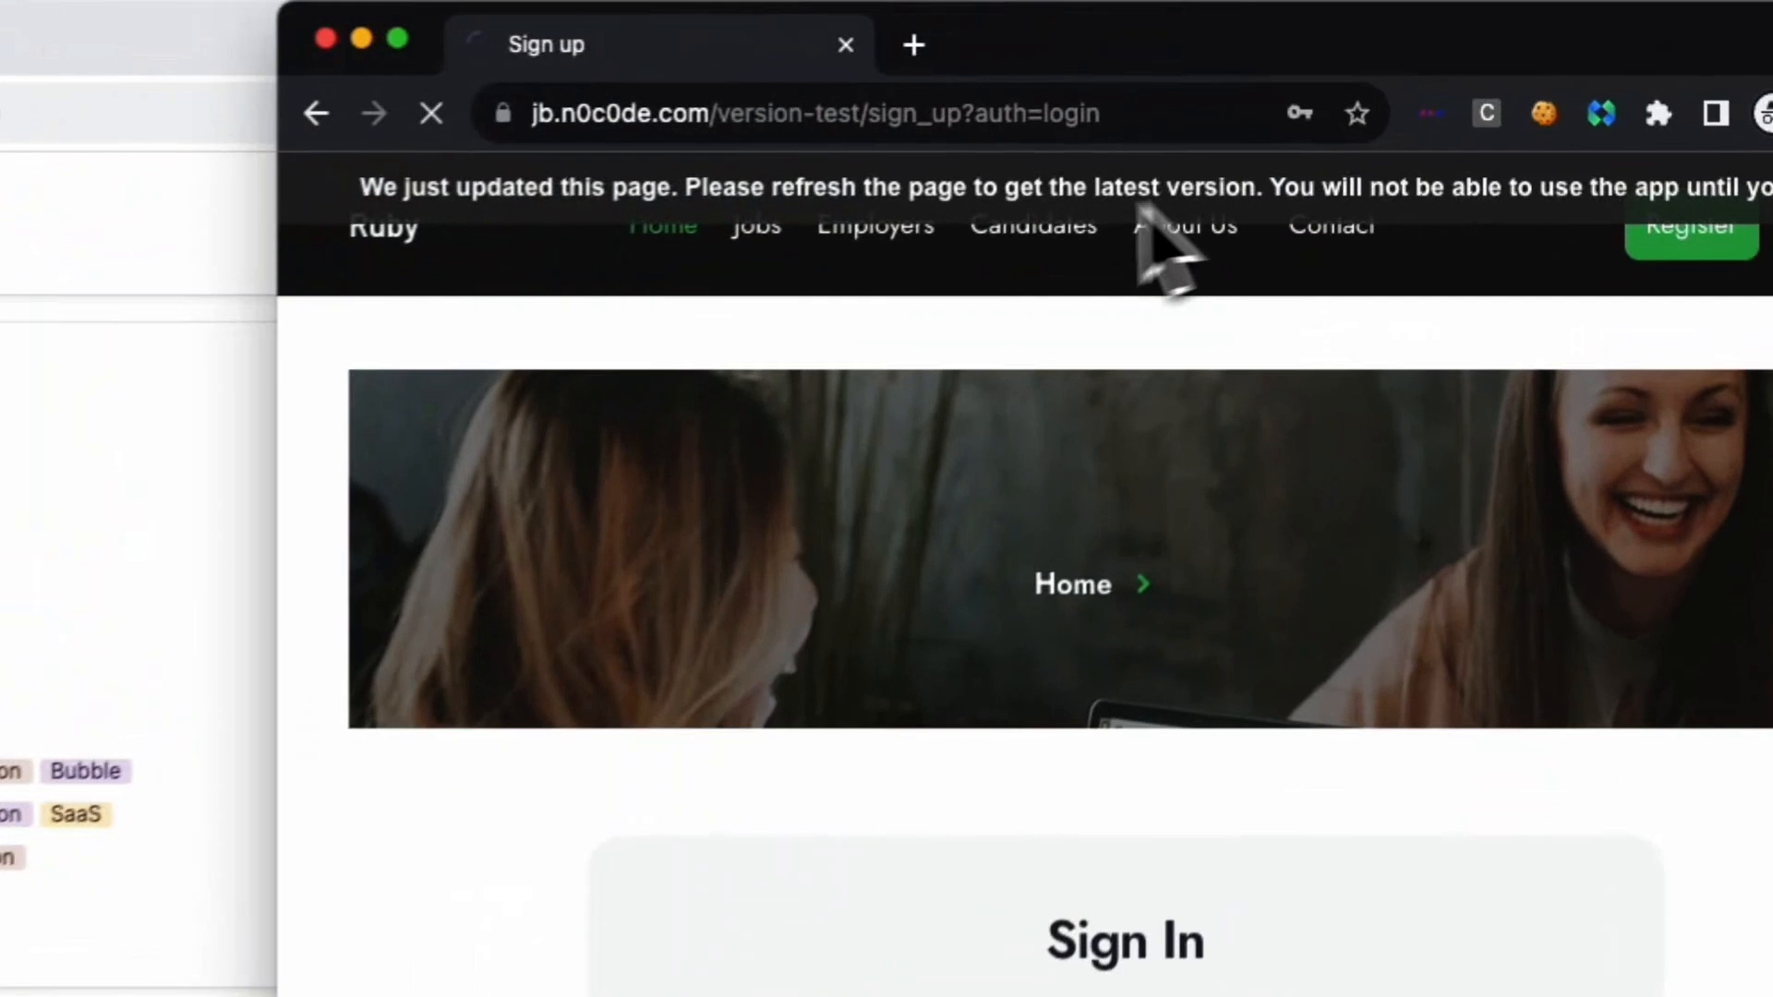
click(966, 59)
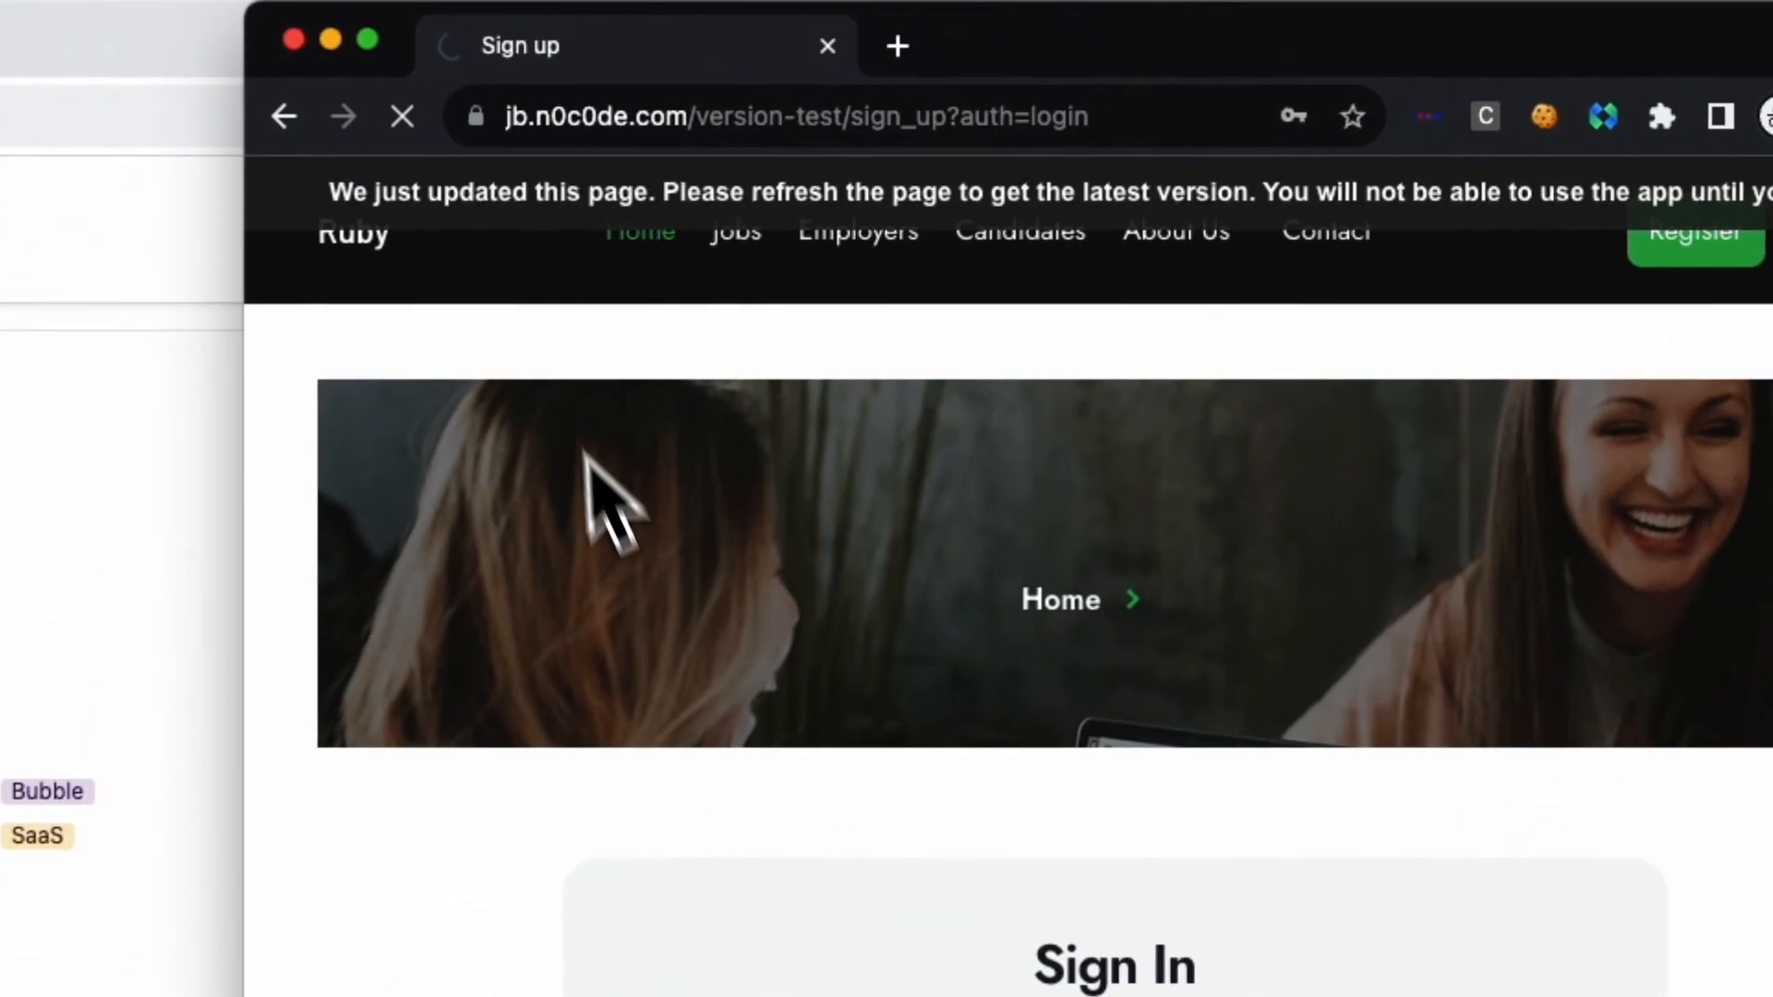
key(ctrl+Right)
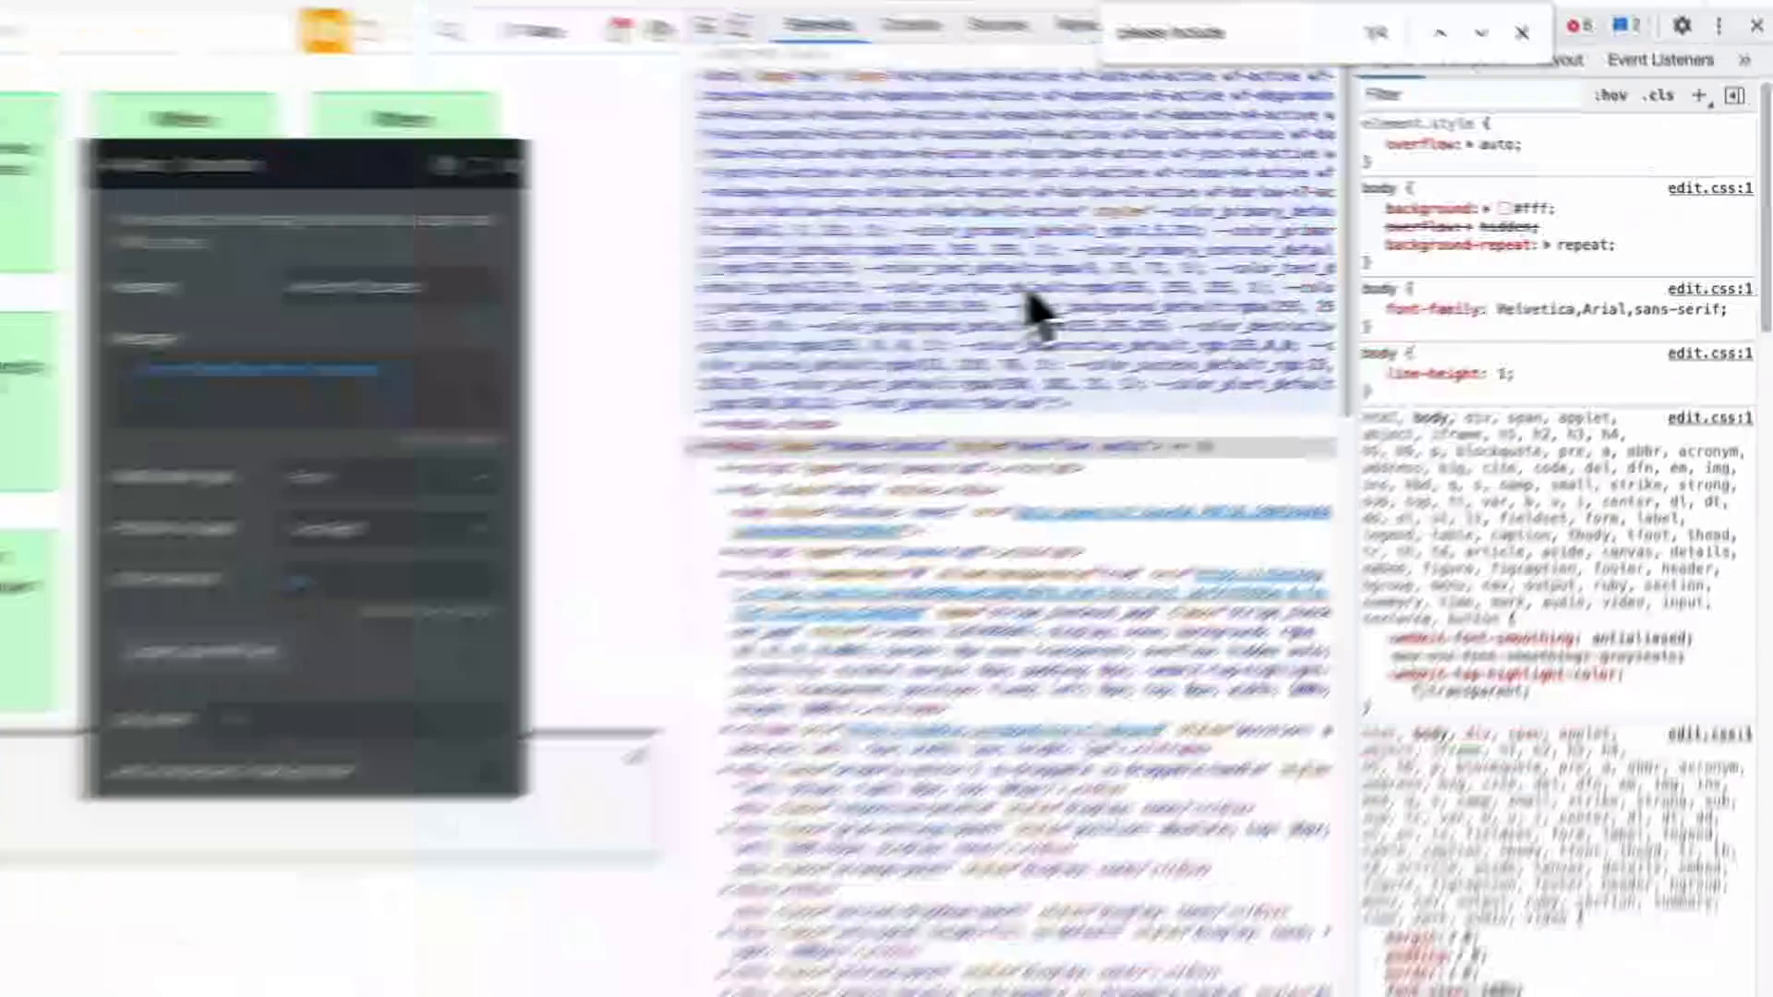
key(ctrl+super+m)
key(1)
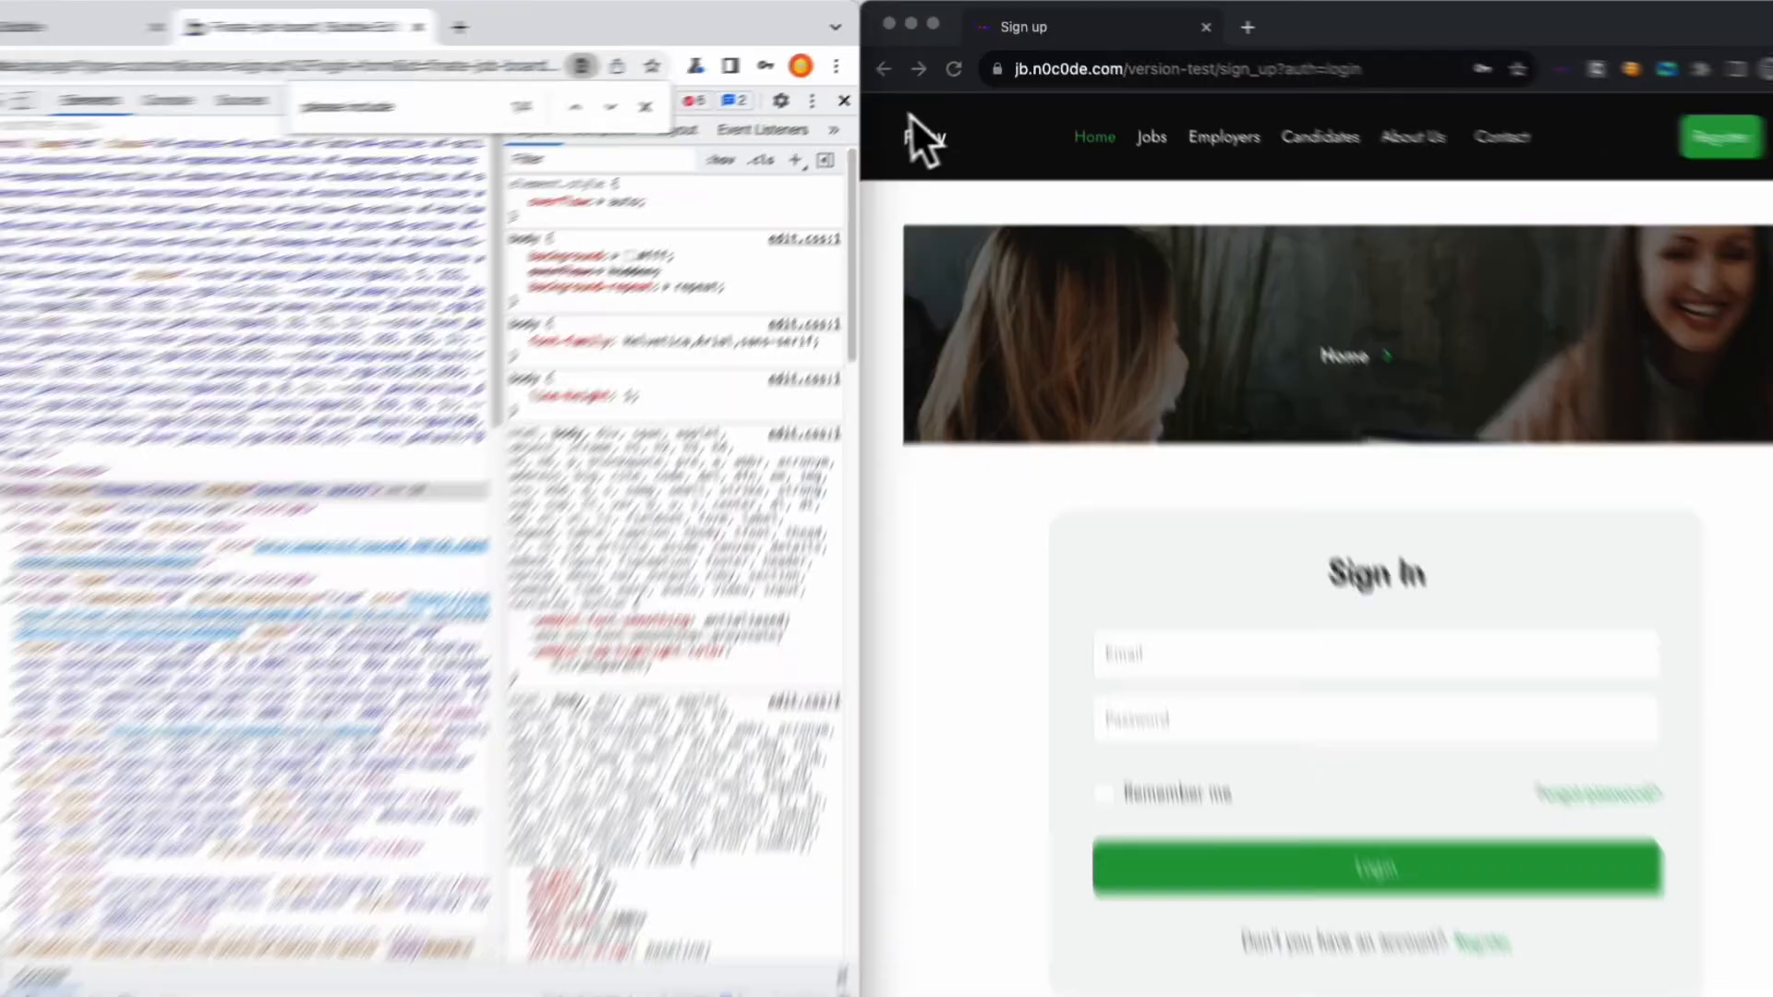
click(873, 85)
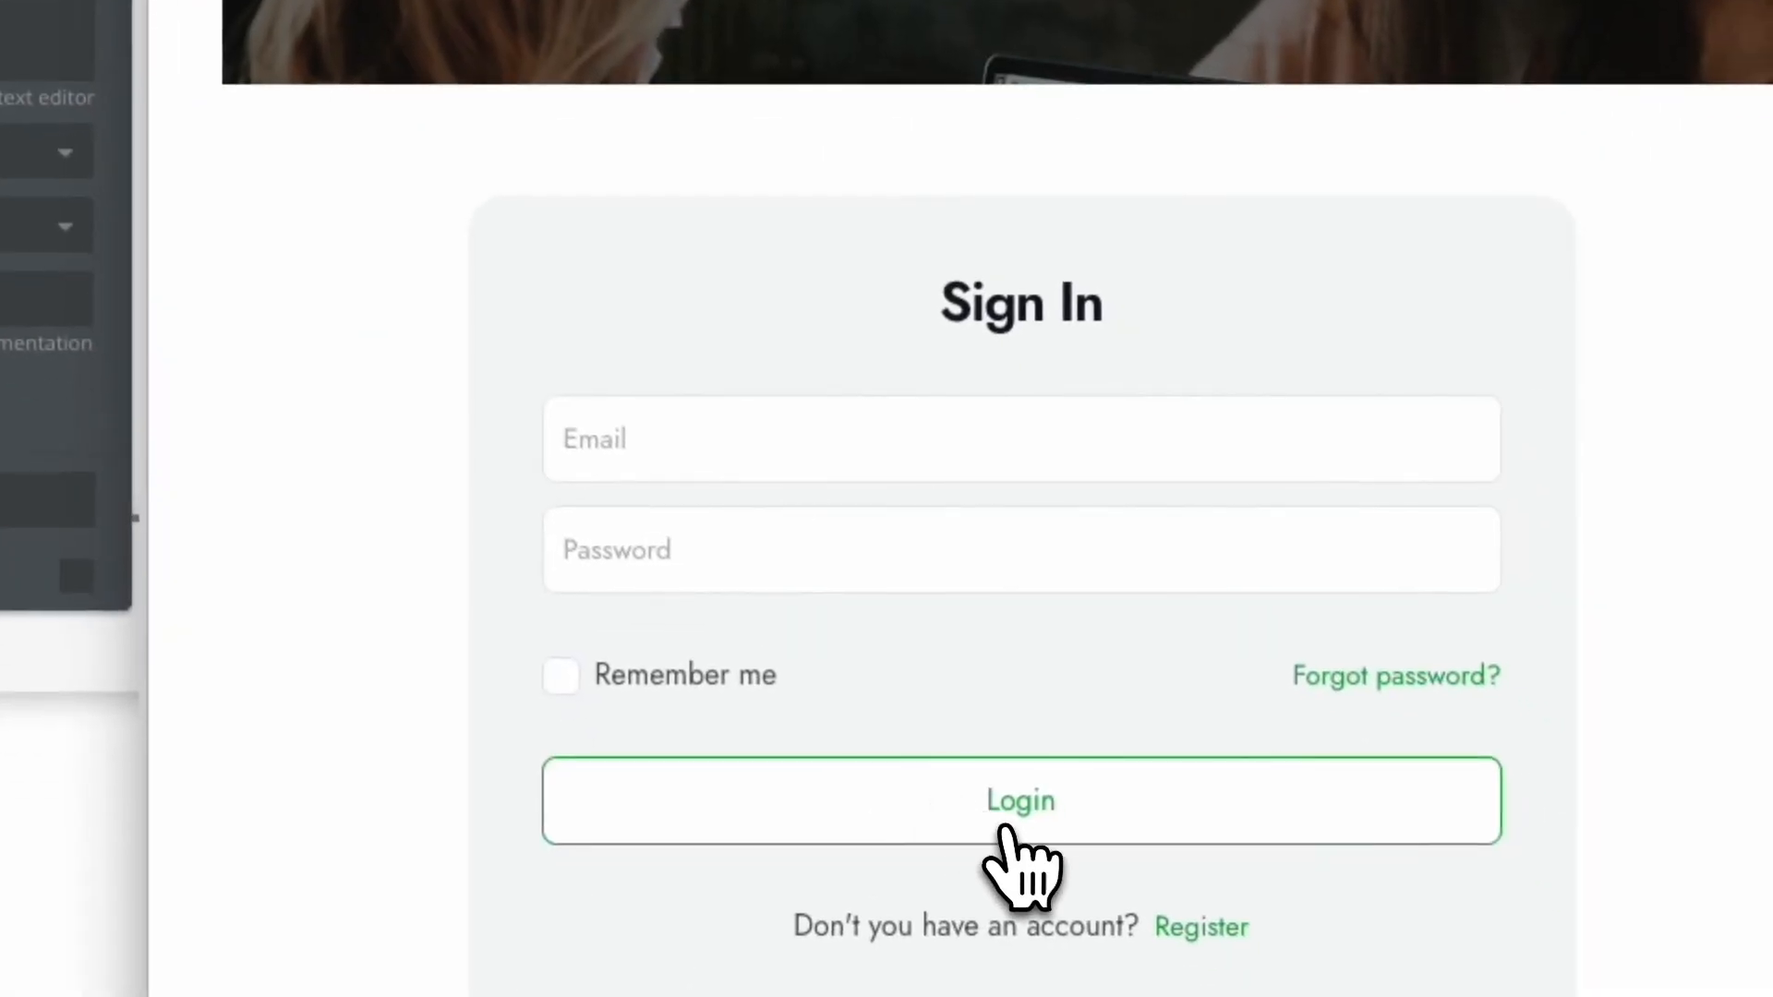
Step: Test the login on the preview page with empty email and password, and close the "please include" page search in the editor window
click(1015, 833)
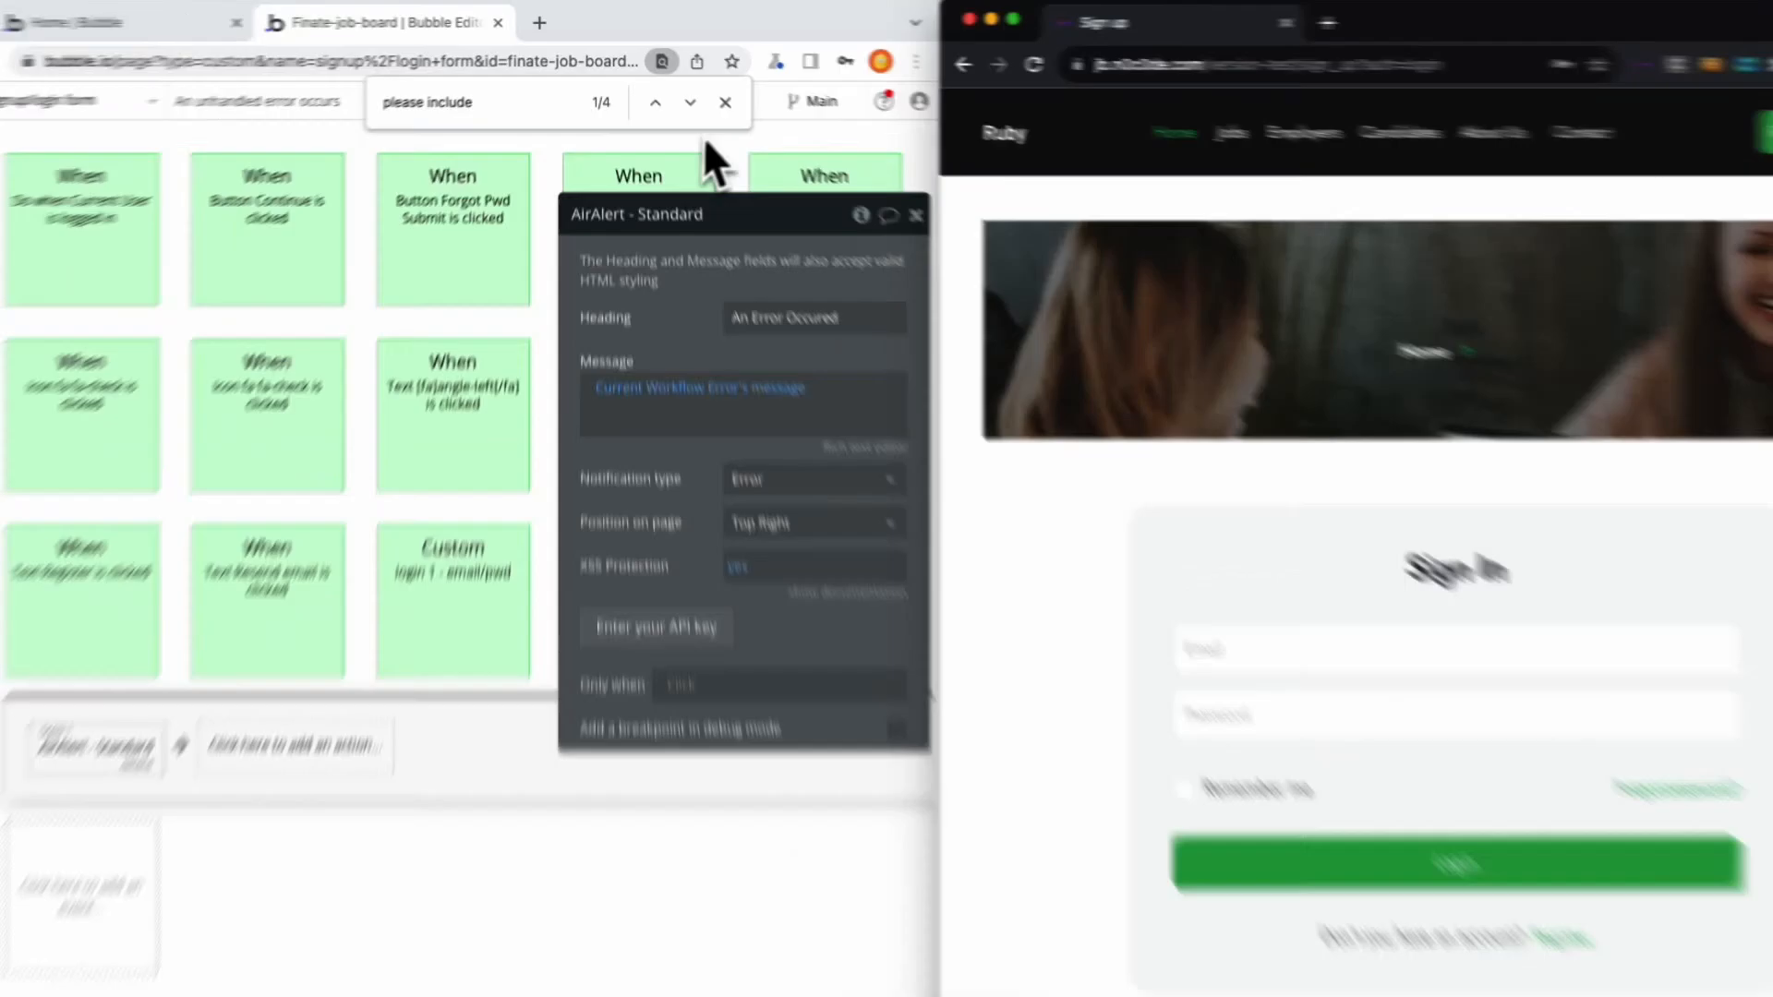
click(705, 90)
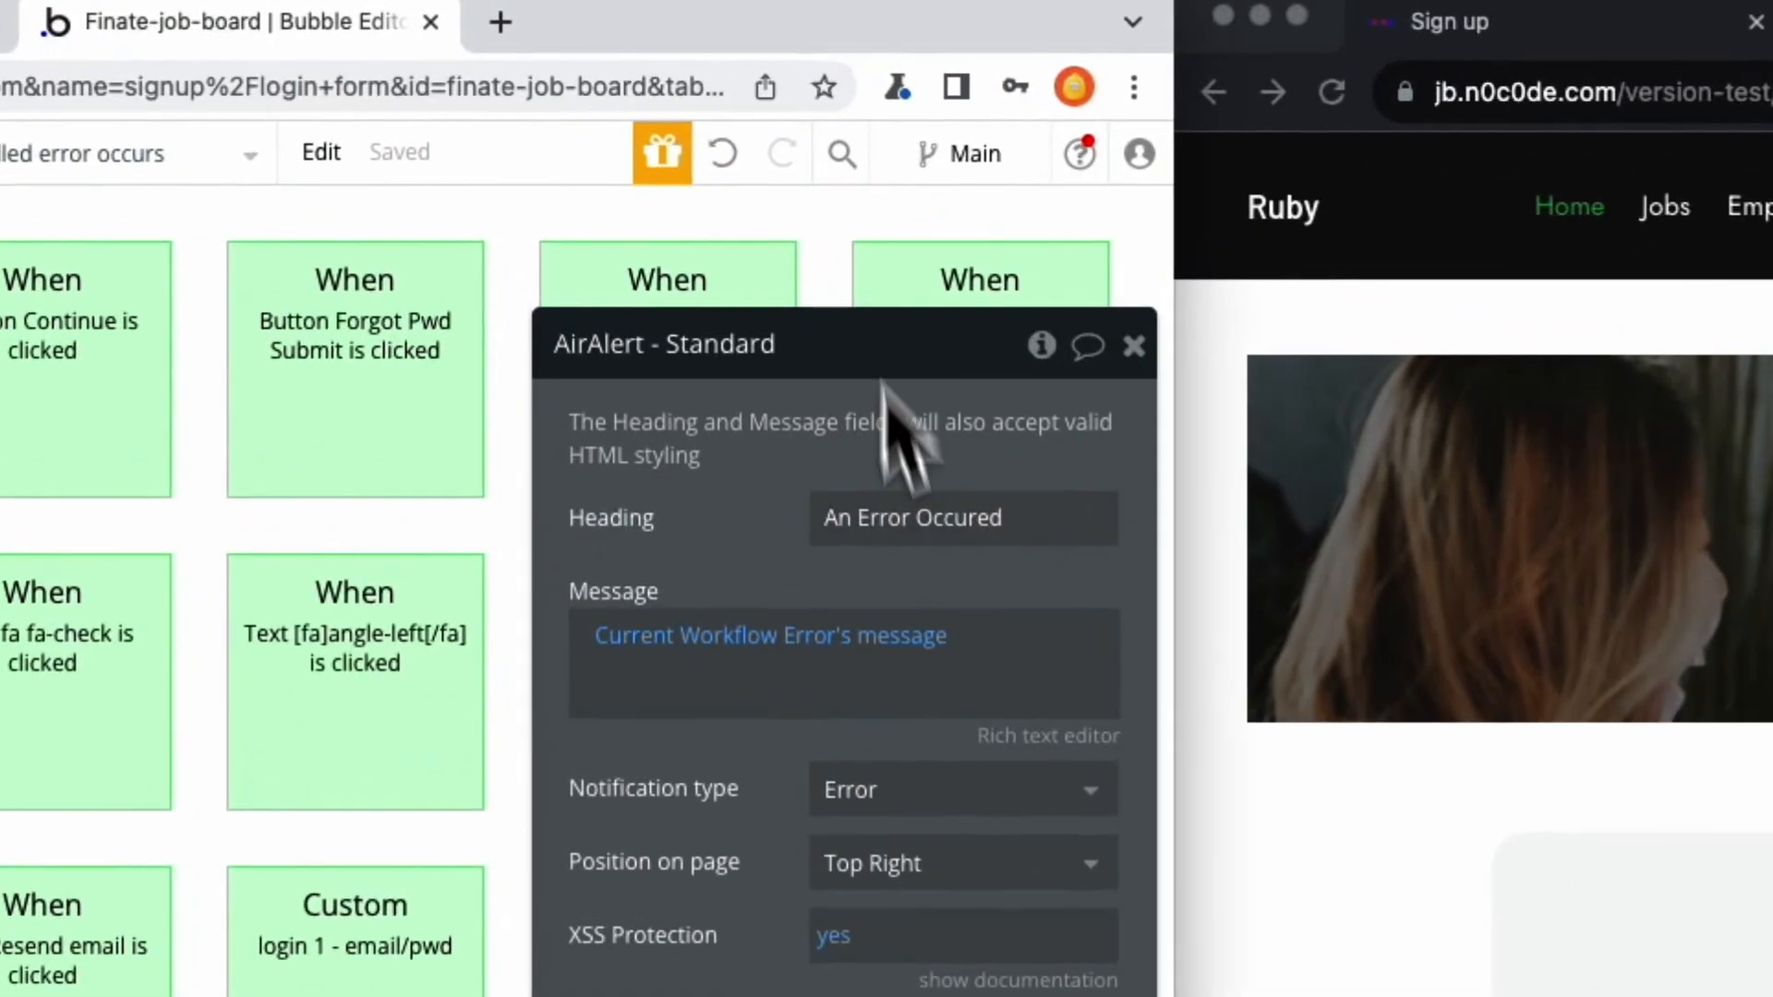